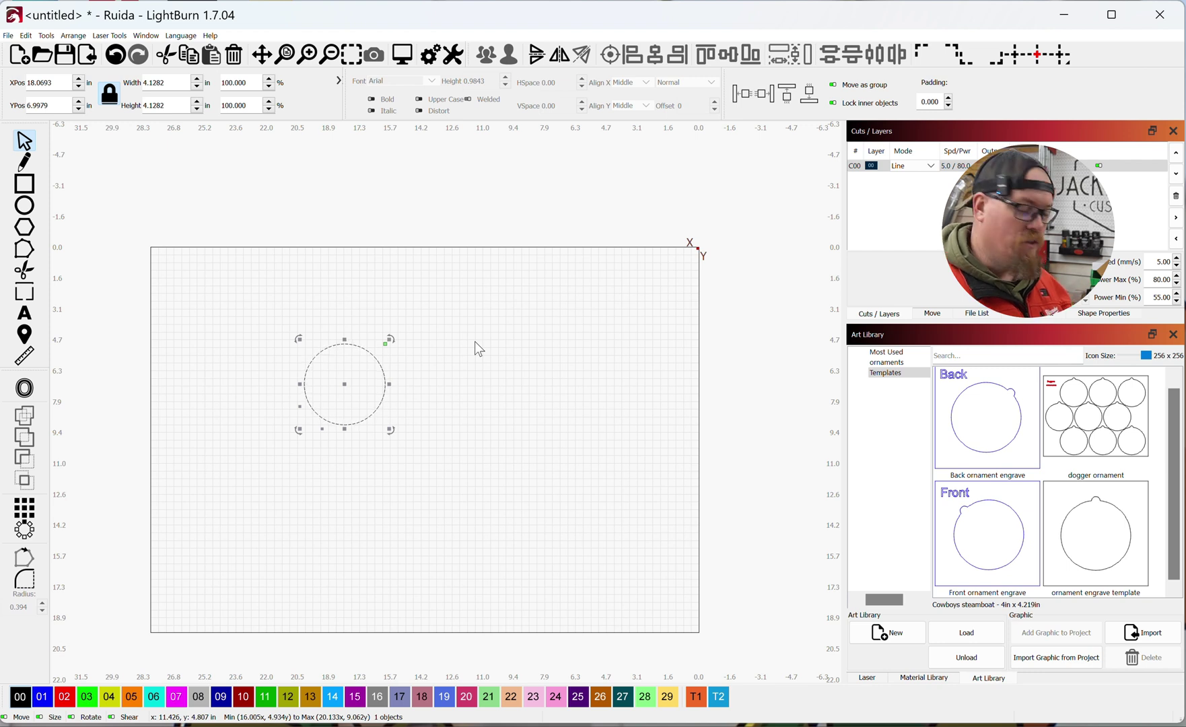
Step: Unlock the aspect ratio and set the circle's width to 7 inches, keeping its 4.1282-inch height
{"action": "left_click", "coordinate": [338, 80]}
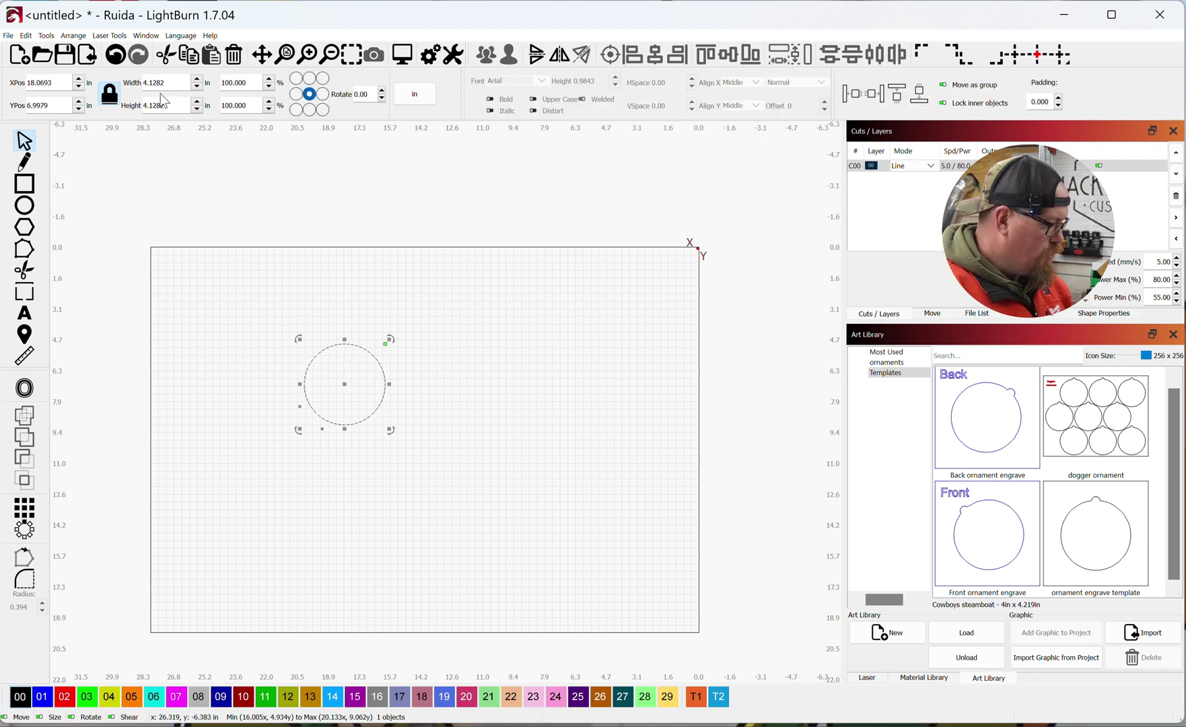
{"action": "left_click", "coordinate": [109, 96]}
{"action": "left_click_drag", "start_coordinate": [144, 82], "coordinate": [176, 82]}
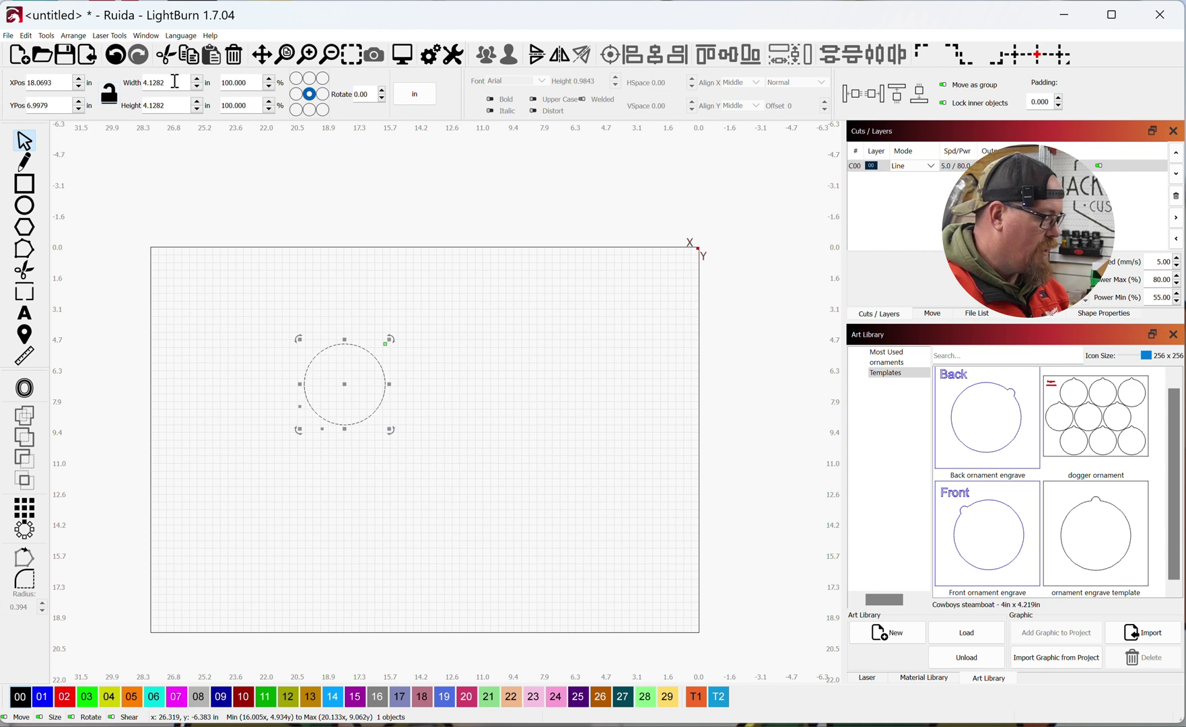
{"action": "type", "text": "7"}
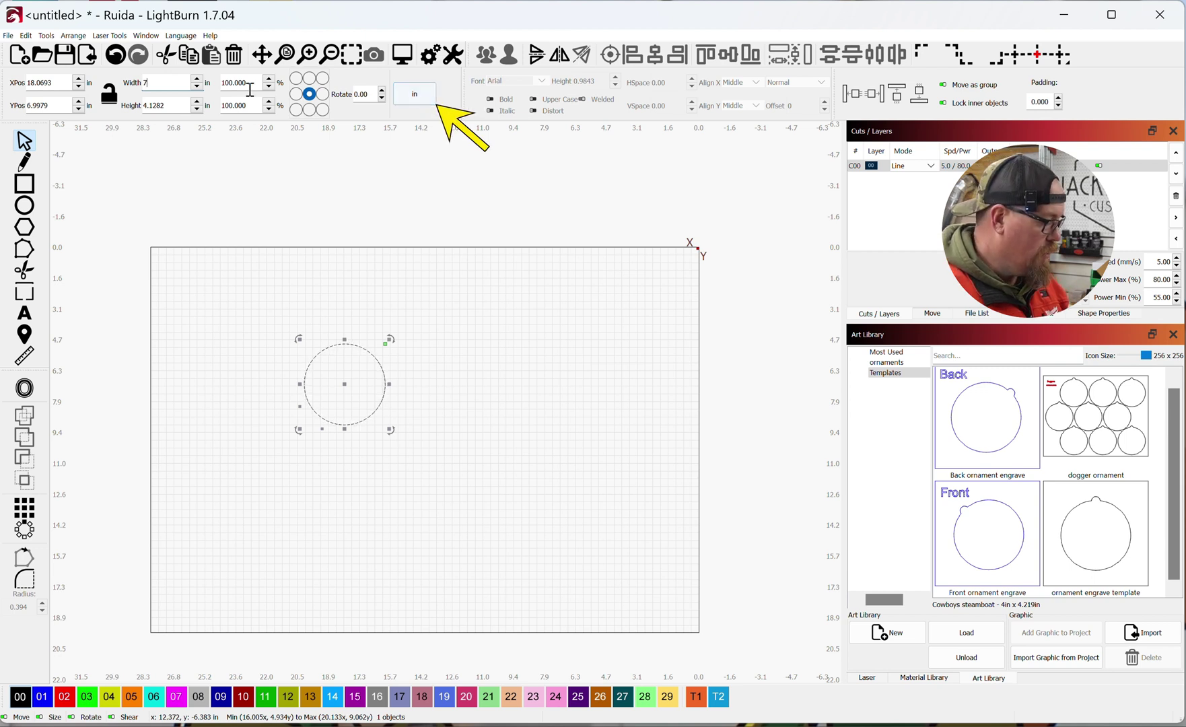
{"action": "key", "text": "Return"}
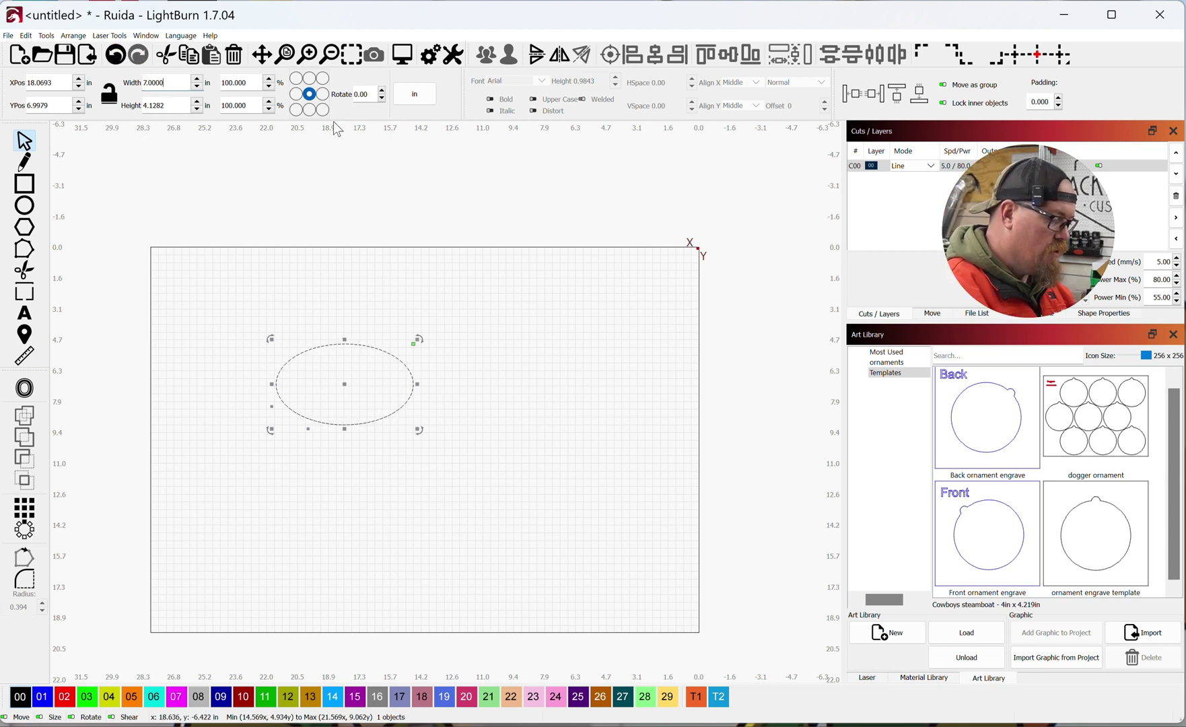
Step: Rotate the oval to 24°
{"action": "left_click", "coordinate": [383, 94]}
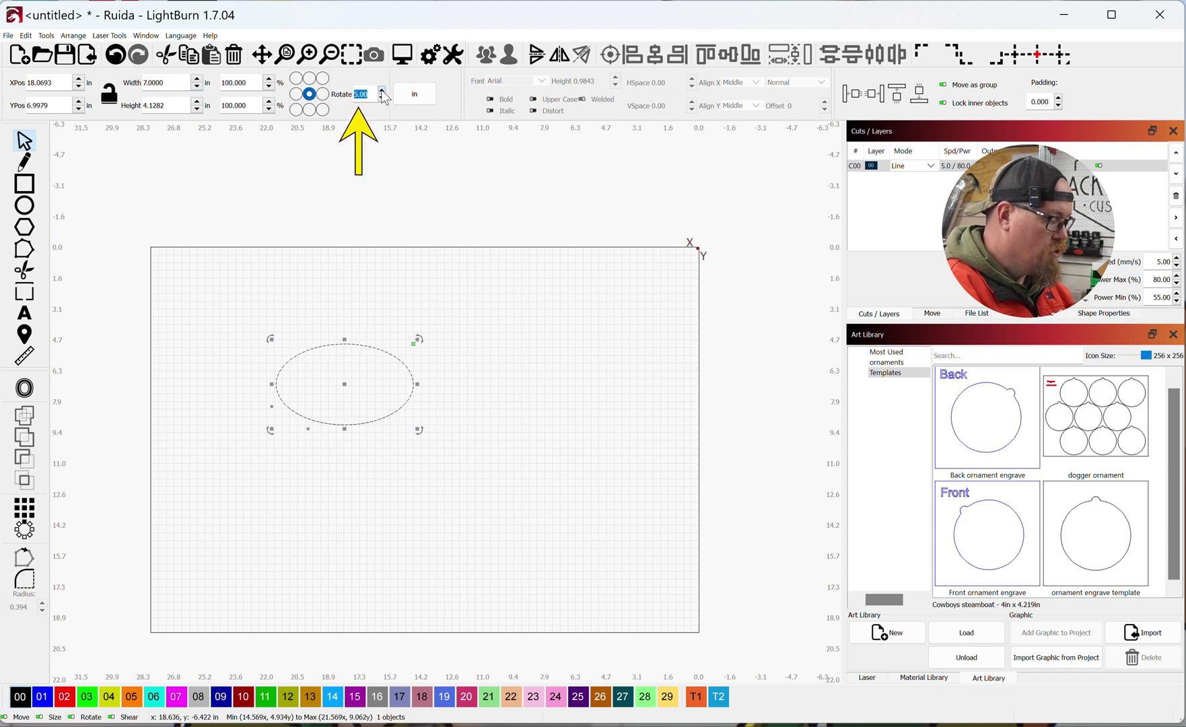
{"action": "scroll", "coordinate": [383, 94], "scroll_direction": "up", "scroll_amount": 10}
{"action": "scroll", "coordinate": [383, 94], "scroll_direction": "up", "scroll_amount": 13}
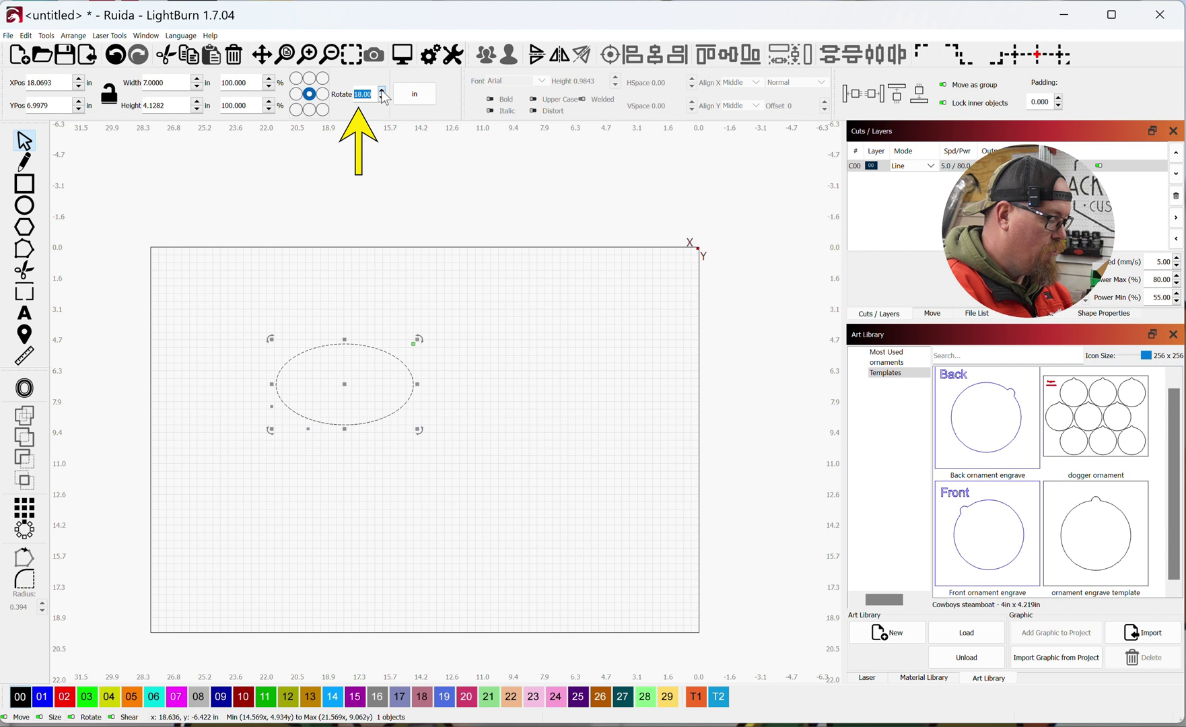
{"action": "key", "text": "Return"}
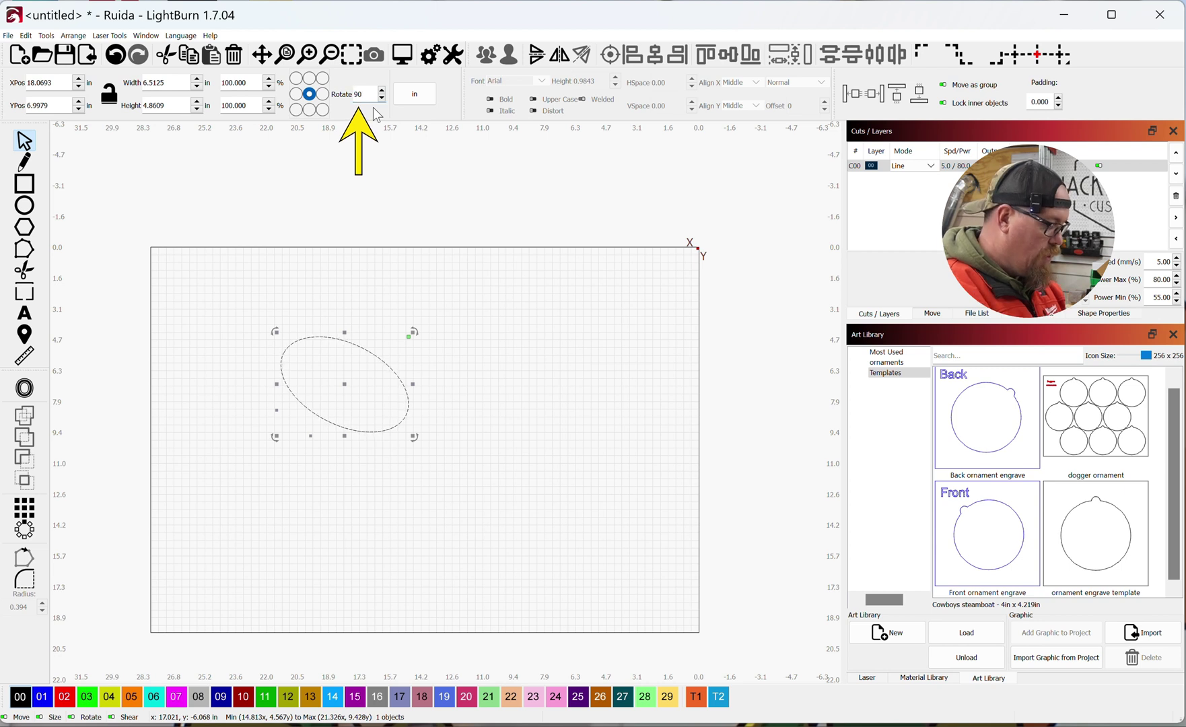
Step: Turn the oval a further 90°, then undo back to the original 4.1282-inch circle
{"action": "key", "text": "ctrl+period"}
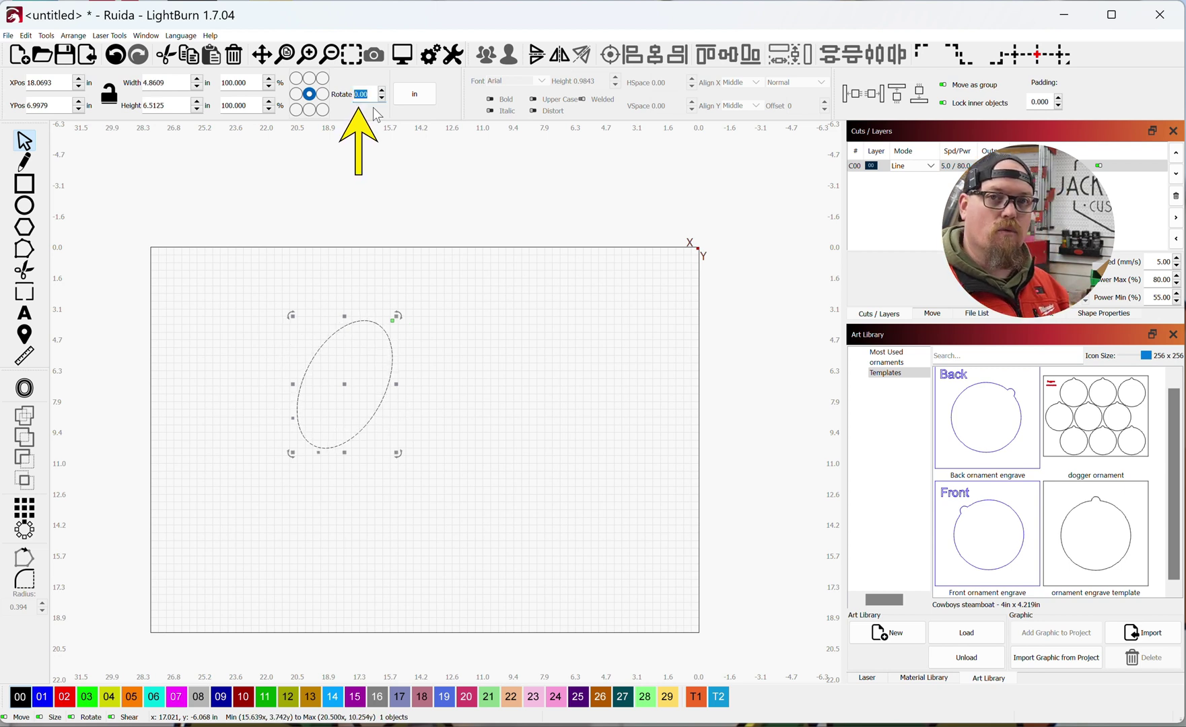
{"action": "key", "text": "ctrl+z"}
{"action": "key", "text": "ctrl+z"}
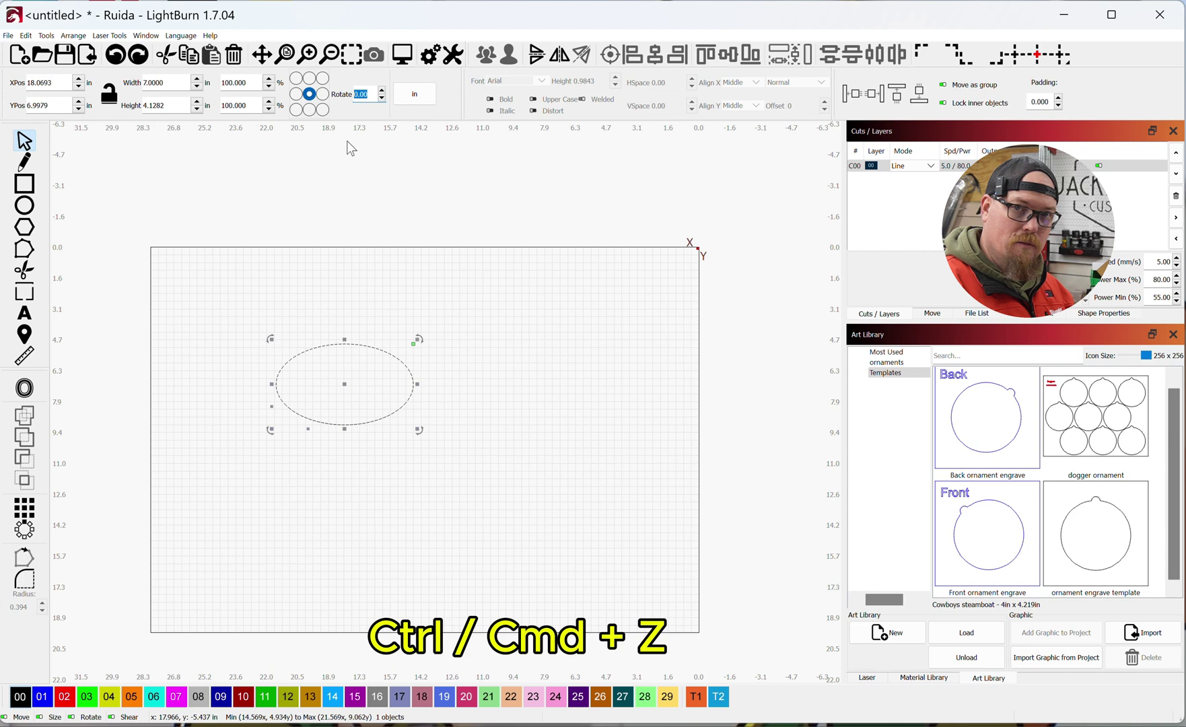
{"action": "key", "text": "ctrl+z"}
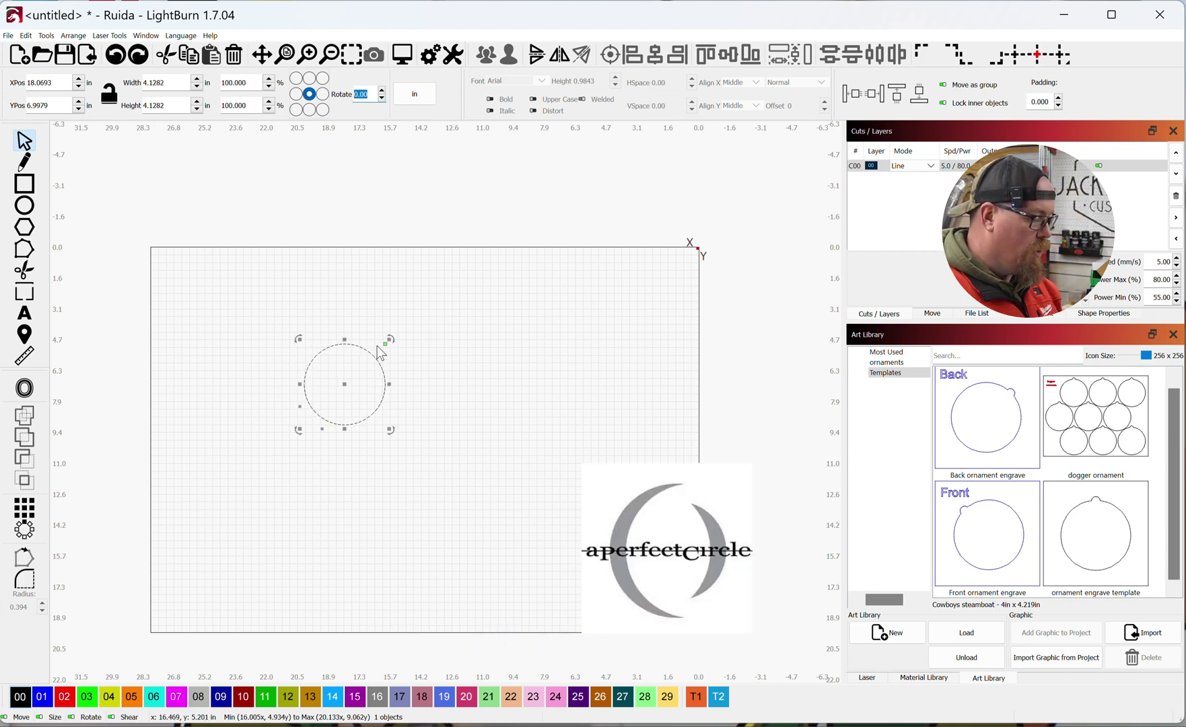
Step: Drag the circle's top-right handle through several sizes, settling at 7.4088 by 7.4088 inches
{"action": "scroll", "coordinate": [374, 345], "scroll_direction": "up", "scroll_amount": 3}
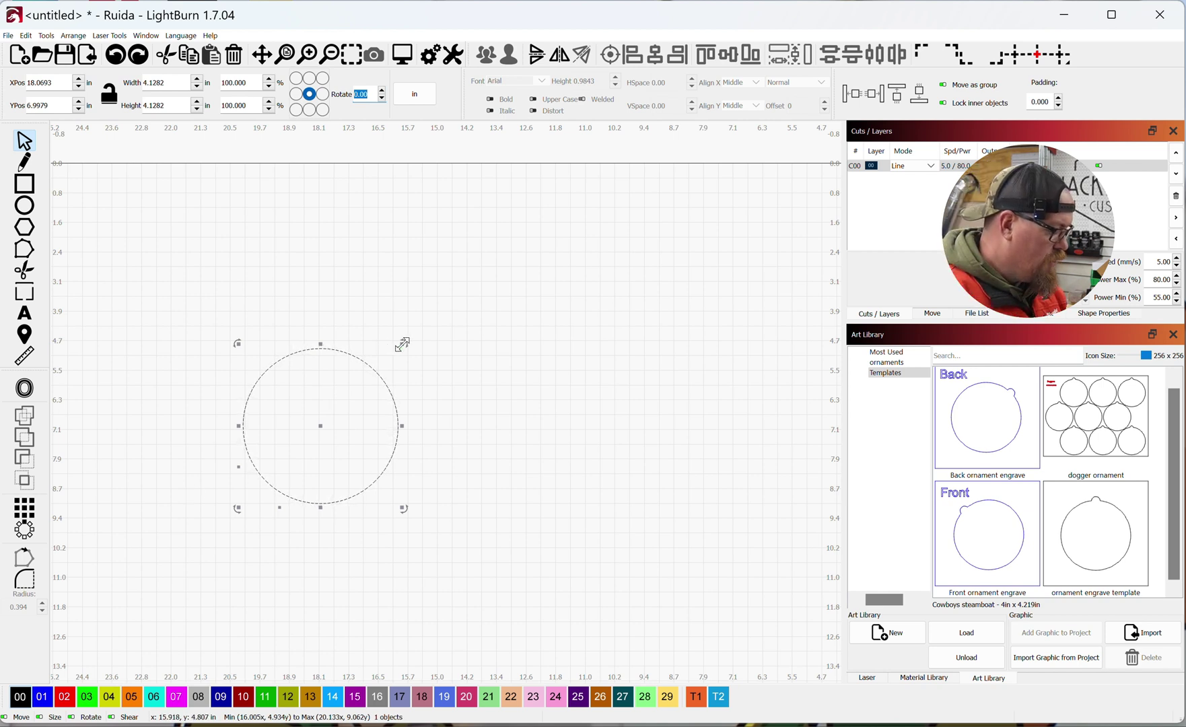
{"action": "left_click_drag", "start_coordinate": [402, 344], "coordinate": [563, 259]}
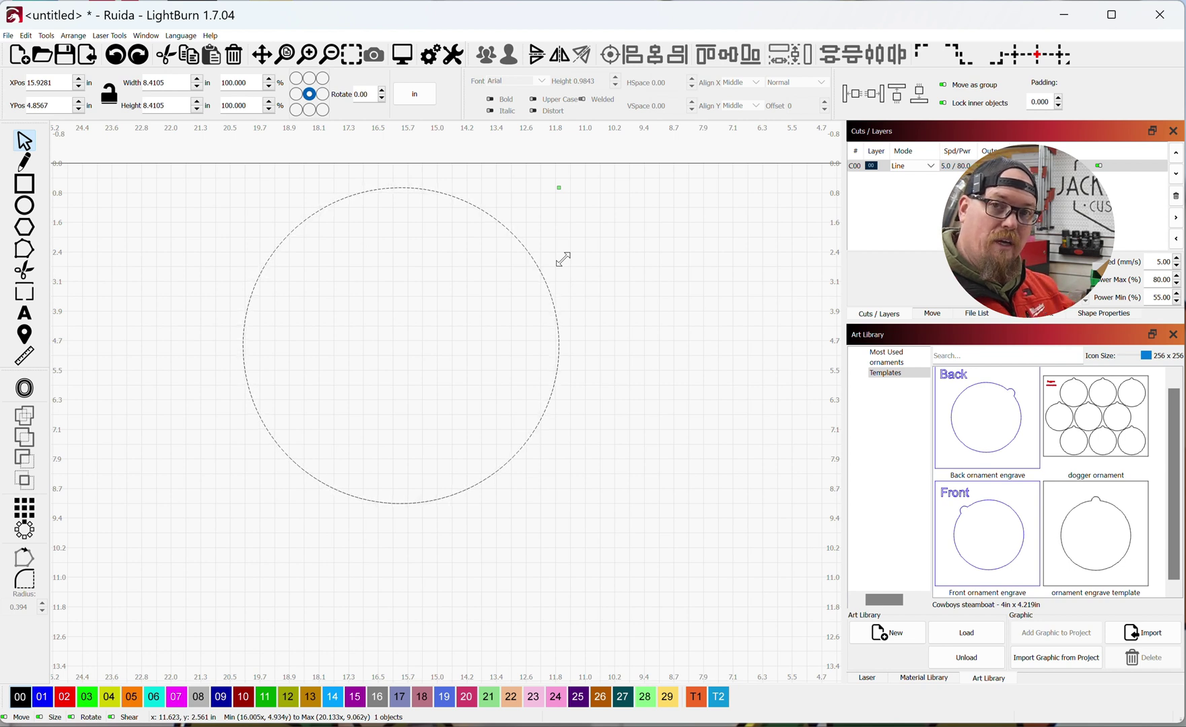
{"action": "left_click_drag", "start_coordinate": [562, 260], "coordinate": [510, 298]}
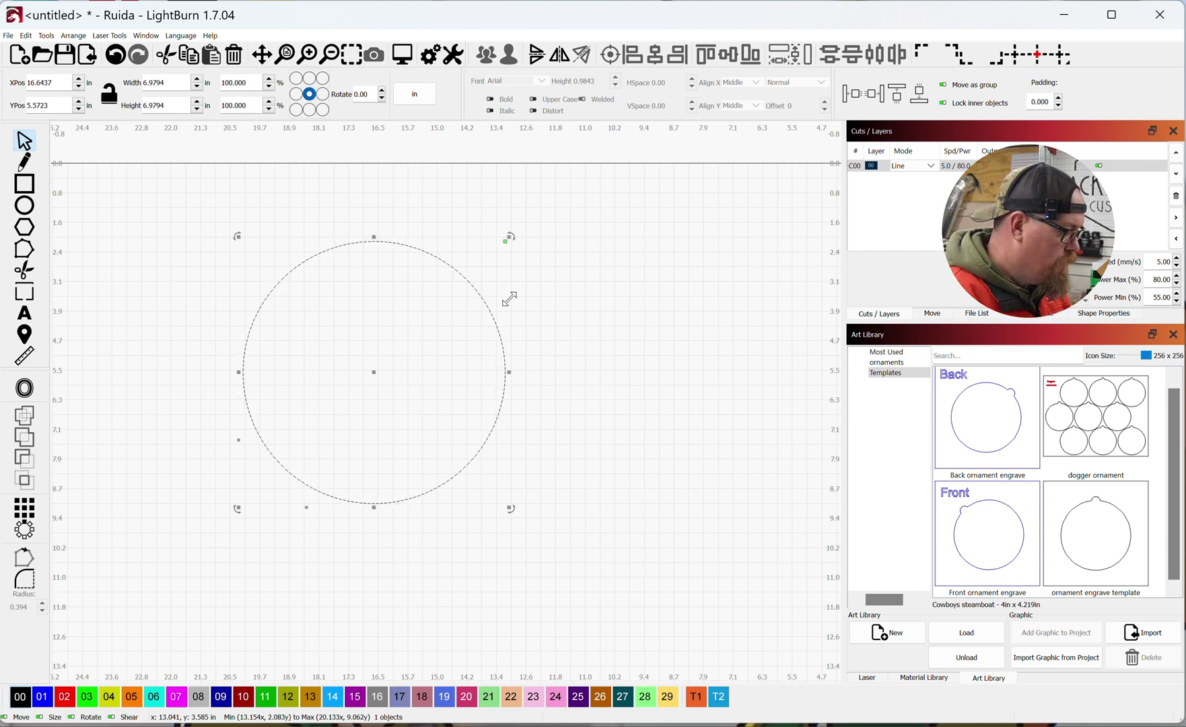
{"action": "left_click_drag", "start_coordinate": [509, 243], "coordinate": [557, 256]}
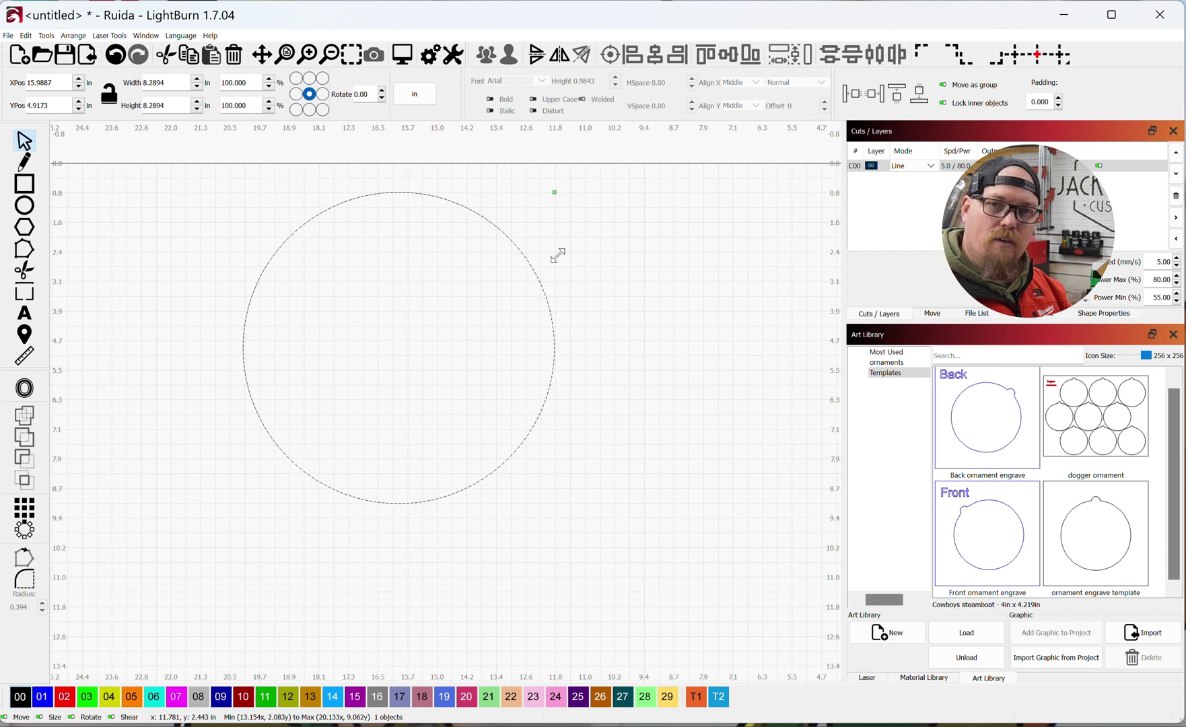
{"action": "left_click_drag", "start_coordinate": [557, 255], "coordinate": [558, 256]}
{"action": "left_click_drag", "start_coordinate": [559, 186], "coordinate": [504, 318]}
{"action": "left_click_drag", "start_coordinate": [502, 510], "coordinate": [525, 455]}
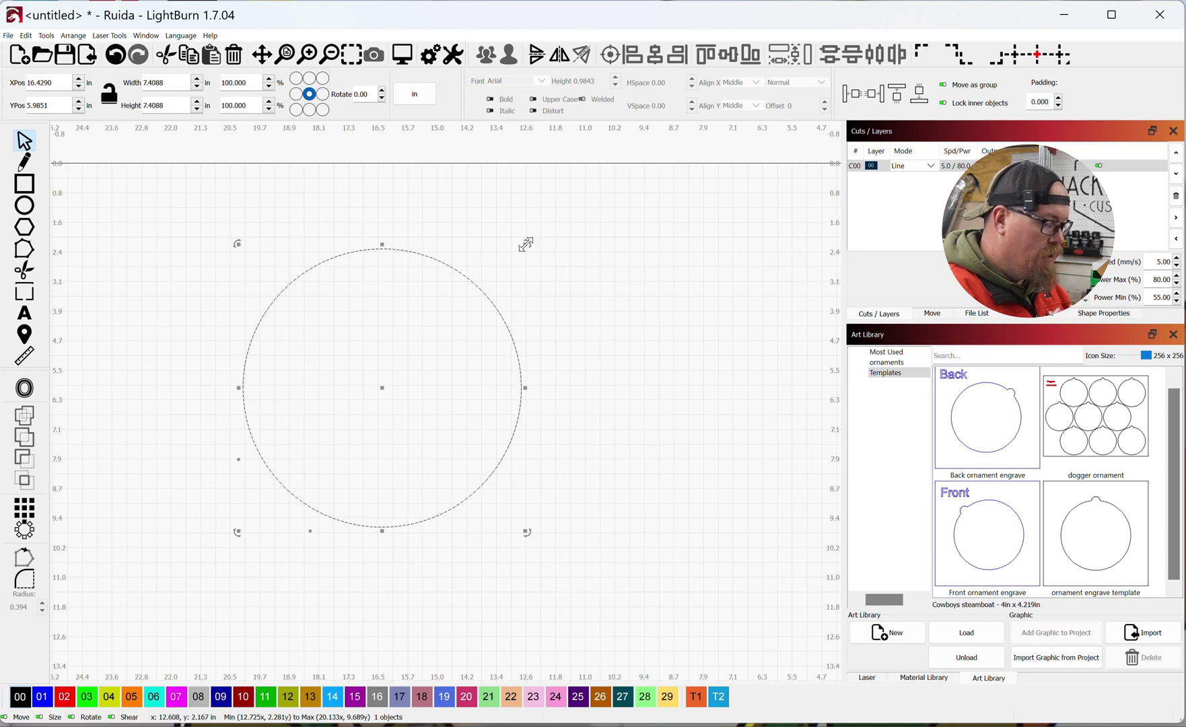
Step: Scale the circle from its centre to 12.2085 inches, then push it further to 13.0012 inches
{"action": "left_click_drag", "start_coordinate": [525, 244], "coordinate": [526, 244]}
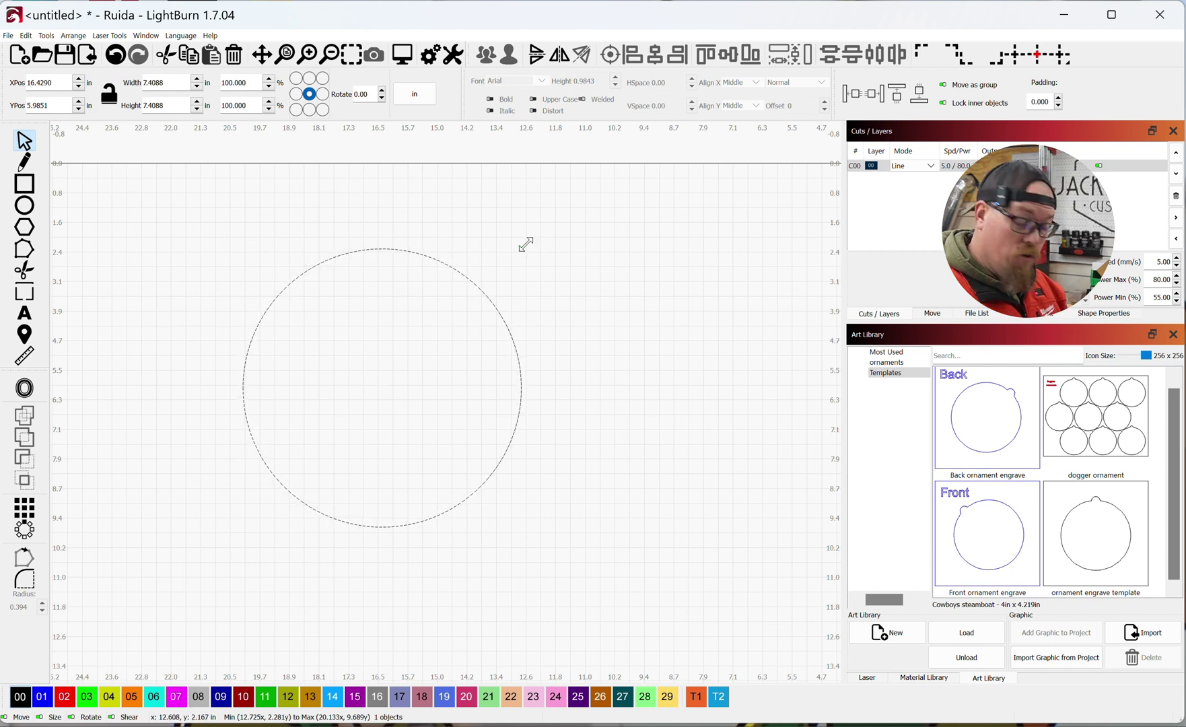
{"action": "left_click_drag", "start_coordinate": [526, 244], "coordinate": [592, 167]}
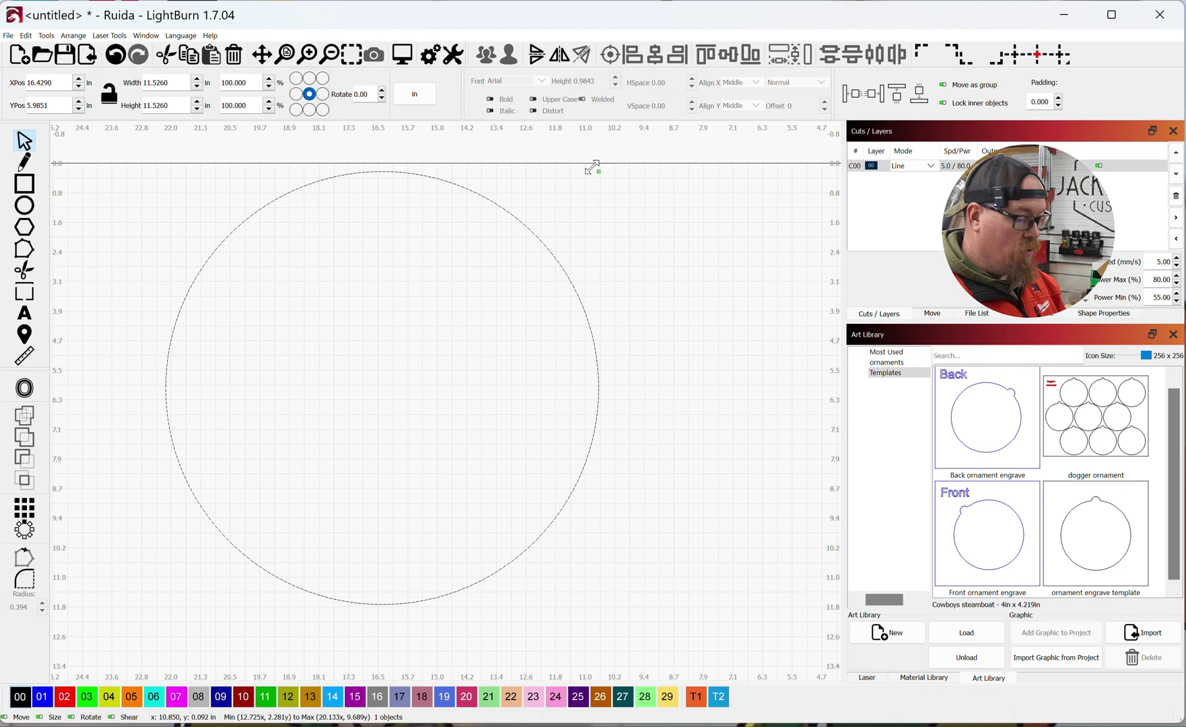
{"action": "left_click_drag", "start_coordinate": [593, 167], "coordinate": [611, 156]}
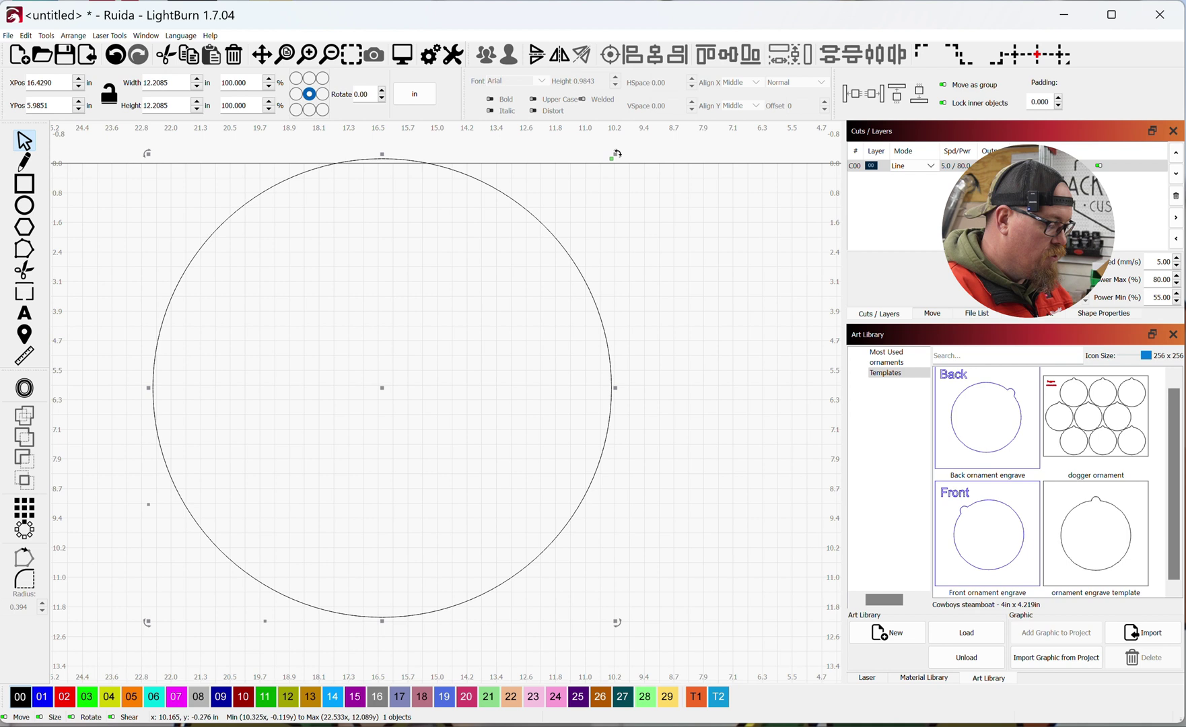
{"action": "left_click_drag", "start_coordinate": [616, 154], "coordinate": [628, 152]}
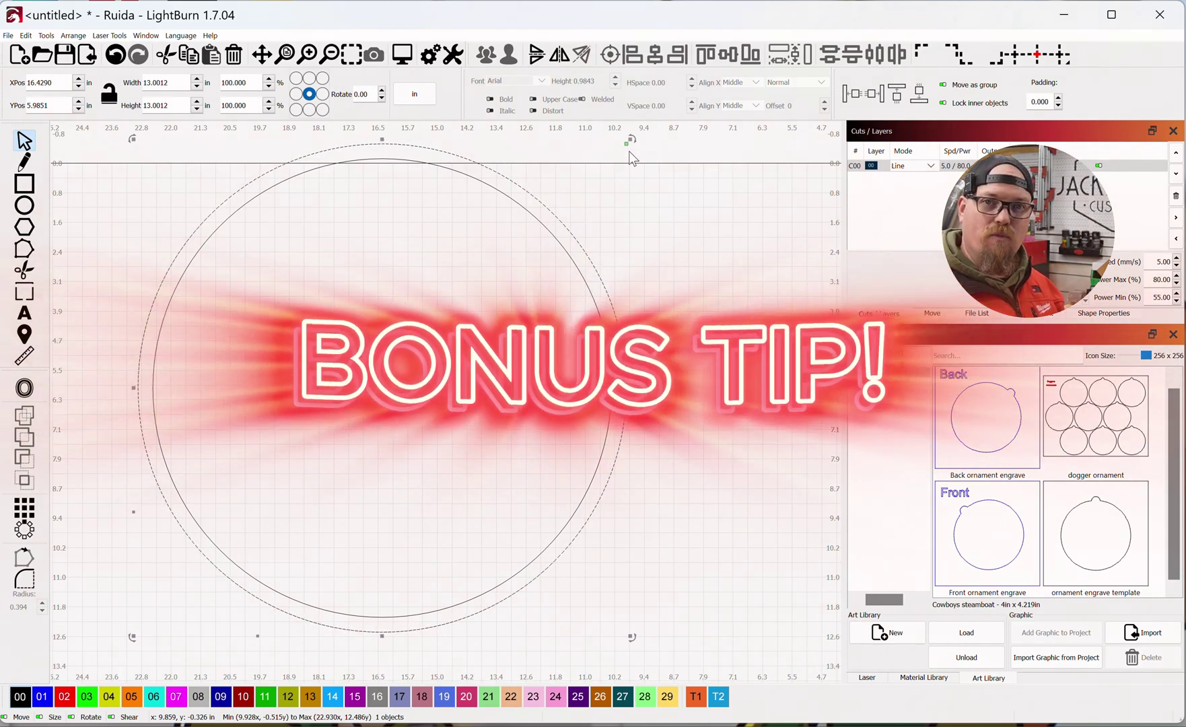
Step: Undo the oversized enlargement and drag the corner out to 16.0046 by 14.9396 inches
{"action": "key", "text": "ctrl+z"}
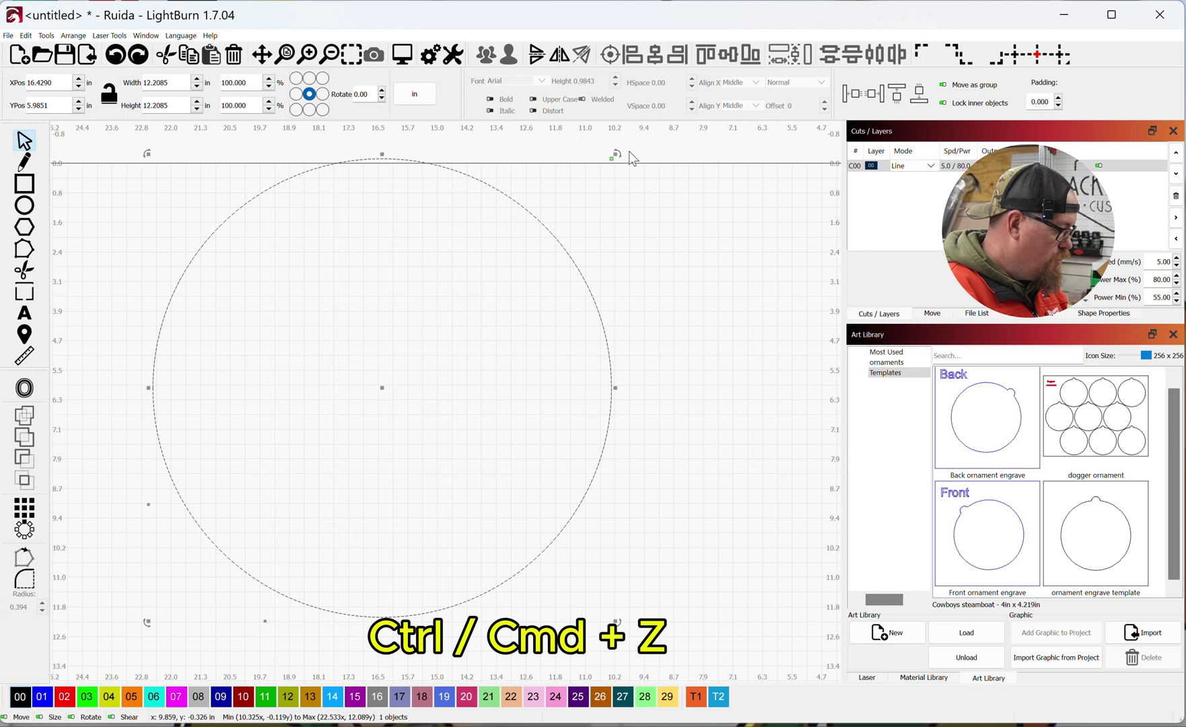
{"action": "scroll", "coordinate": [485, 357], "scroll_direction": "down", "scroll_amount": 3}
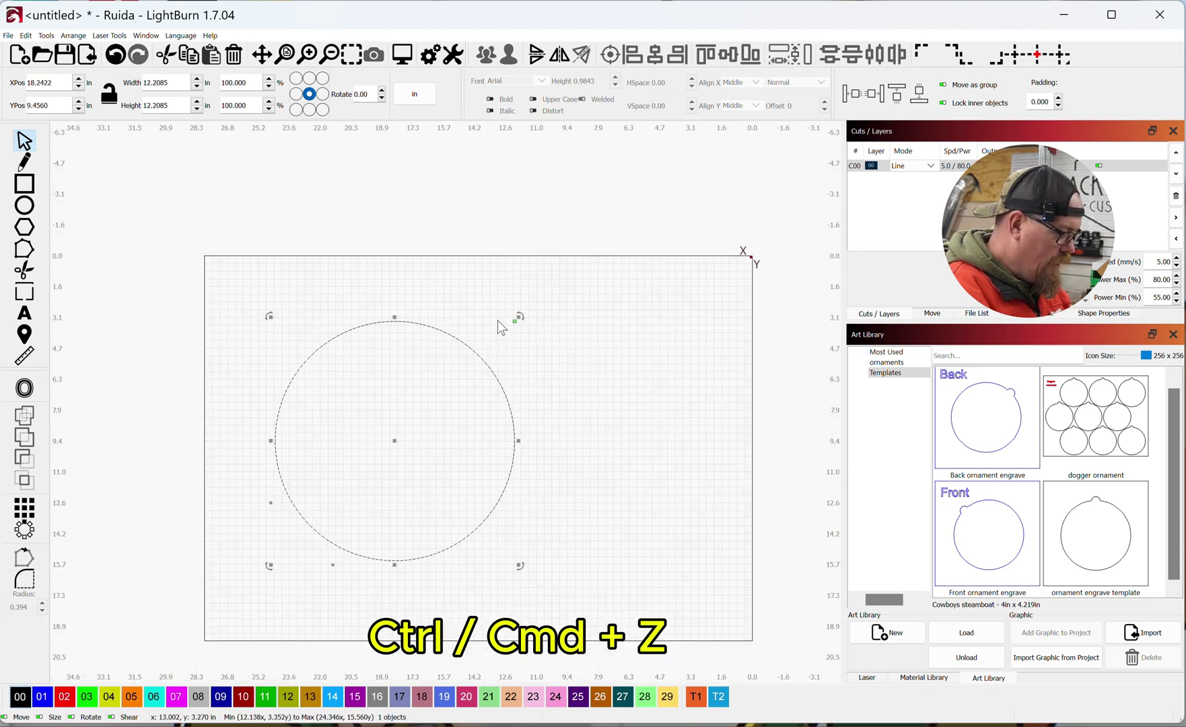
{"action": "left_click_drag", "start_coordinate": [521, 317], "coordinate": [558, 296]}
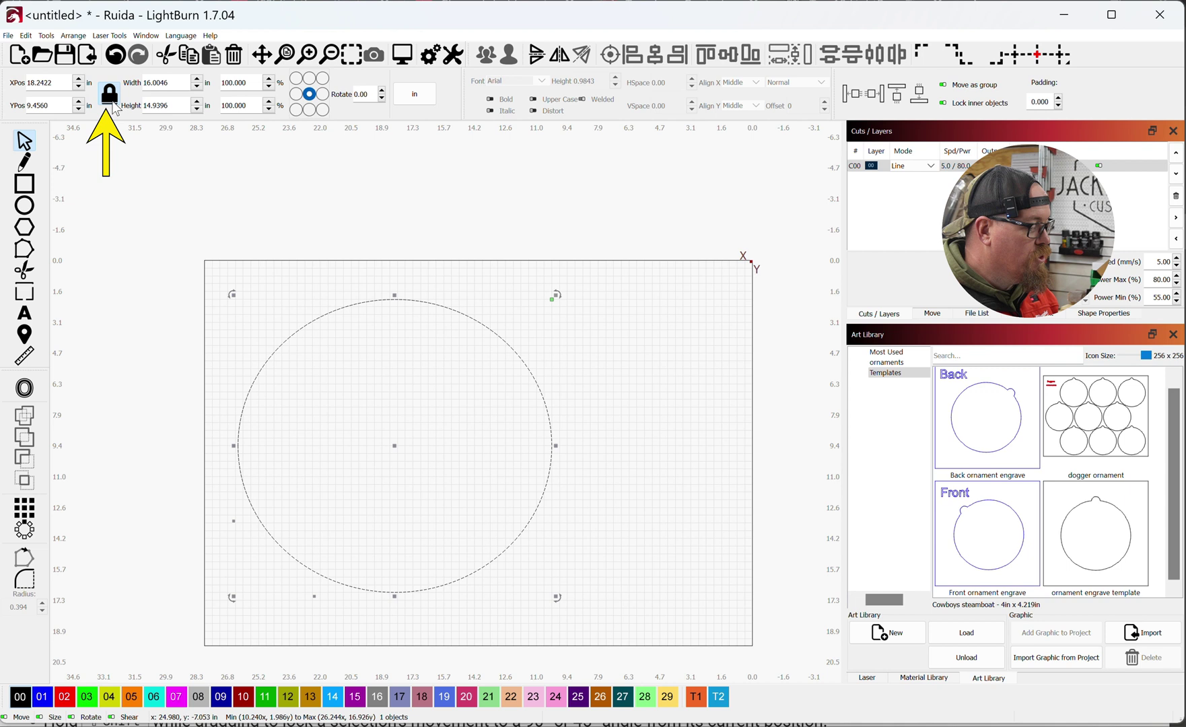
Step: Relock the aspect ratio and scale the shape to 50%, giving 8.0023 by 7.4698 inches
{"action": "left_click", "coordinate": [111, 101]}
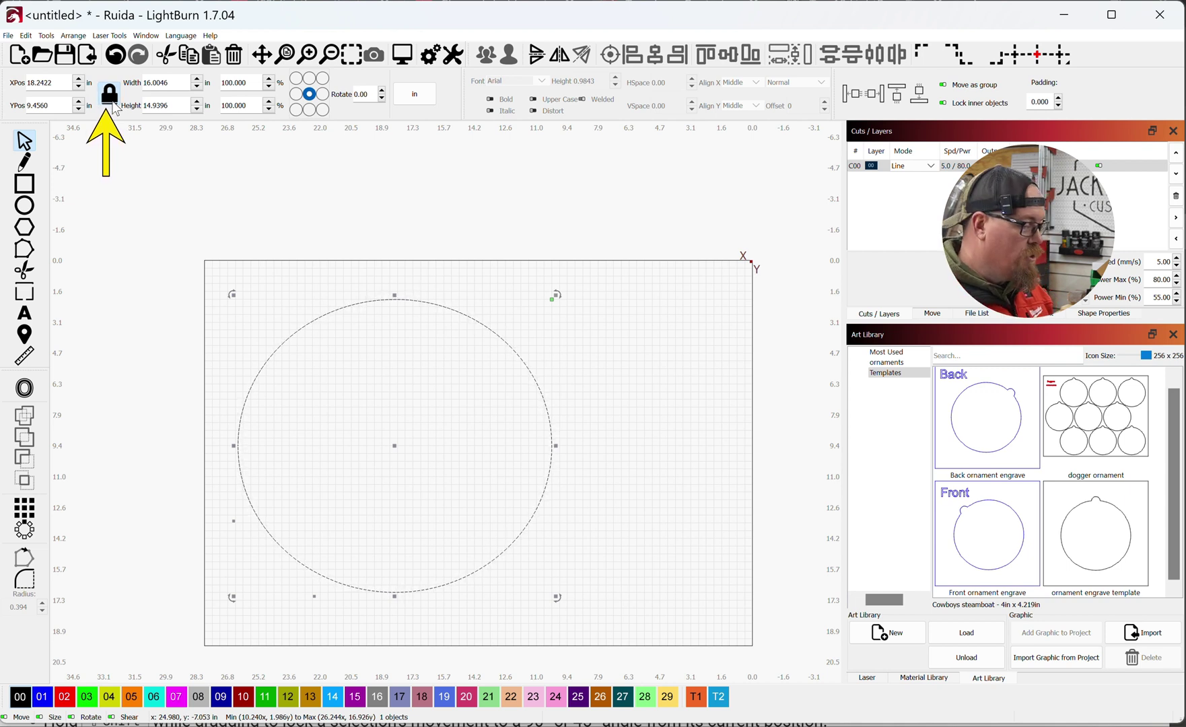
{"action": "left_click", "coordinate": [111, 101]}
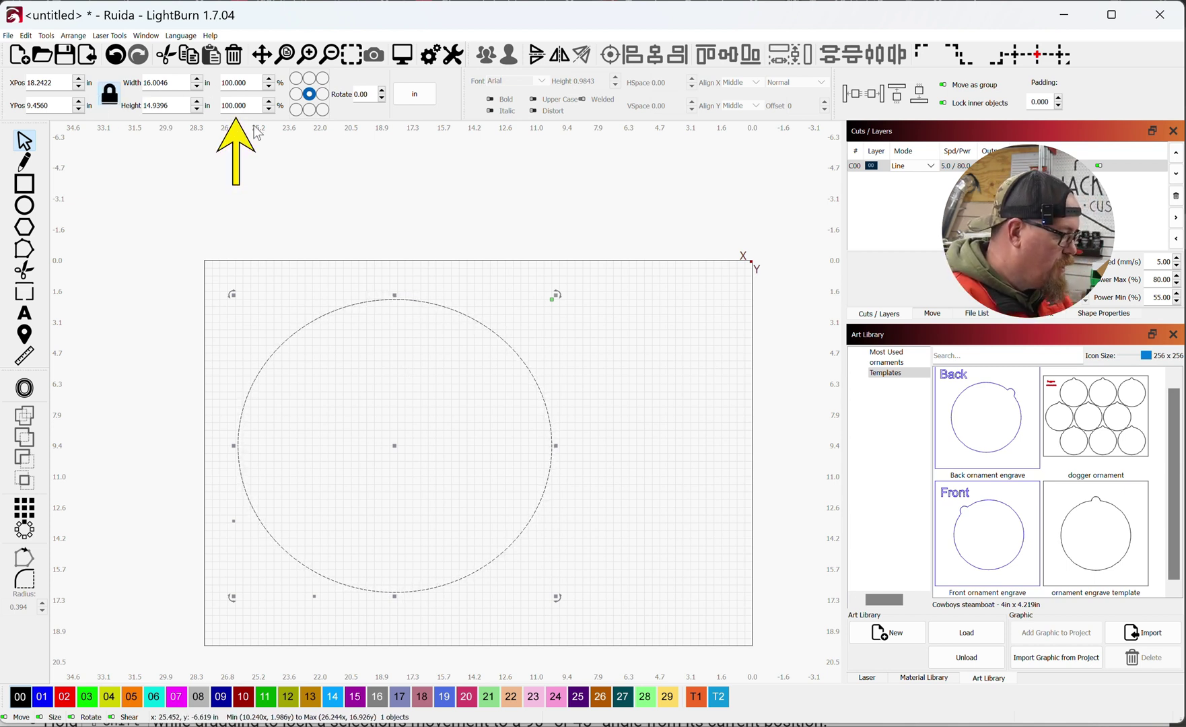
{"action": "double_click", "coordinate": [254, 82]}
{"action": "type", "text": "50"}
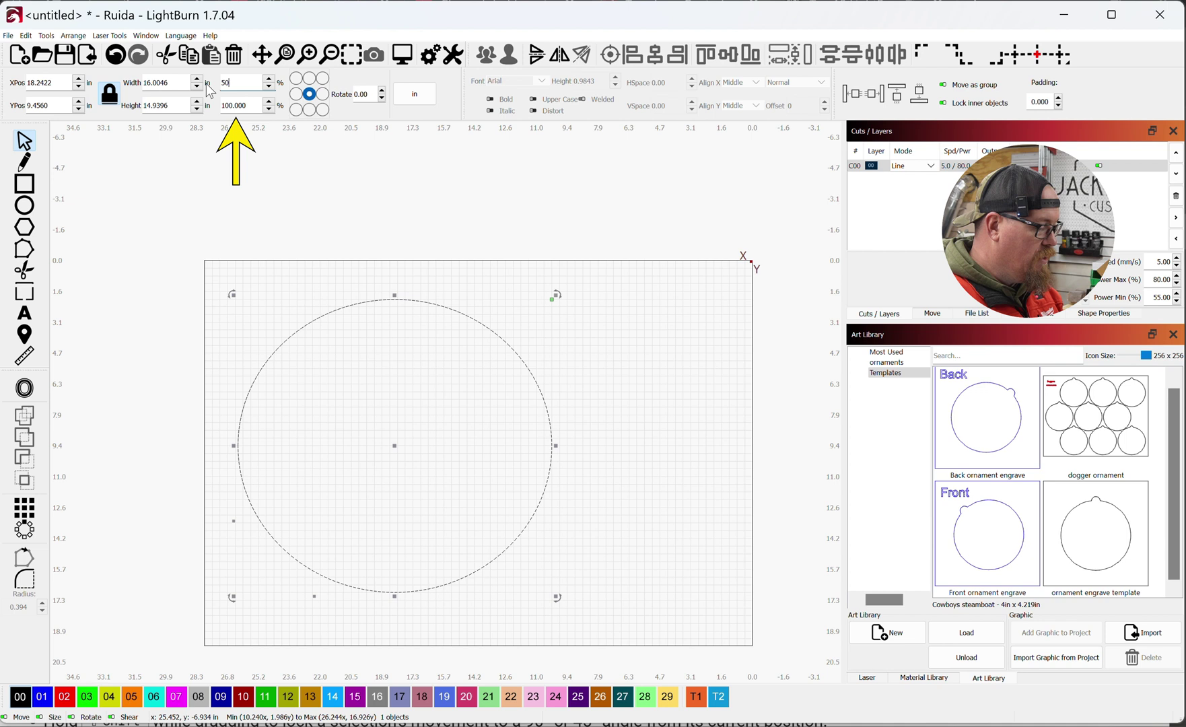
{"action": "key", "text": "Return"}
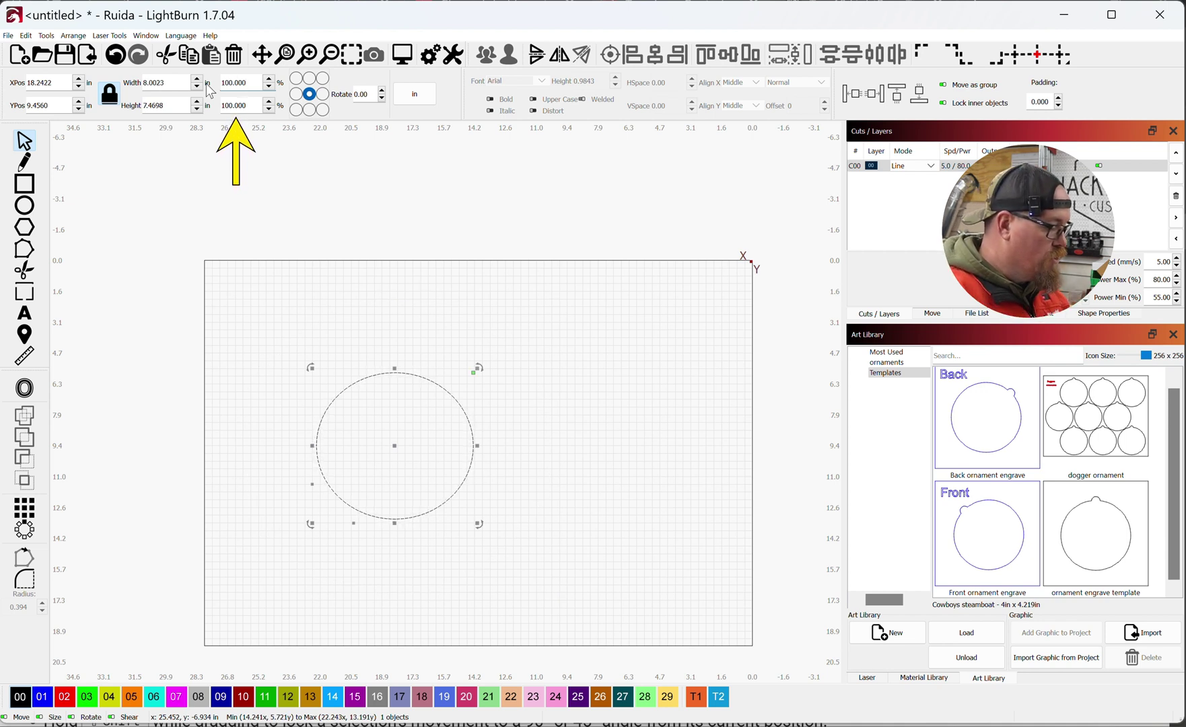
Step: Delete the old shape and draw a new 10 by 10-inch circle with the Ellipse tool
{"action": "key", "text": "Delete"}
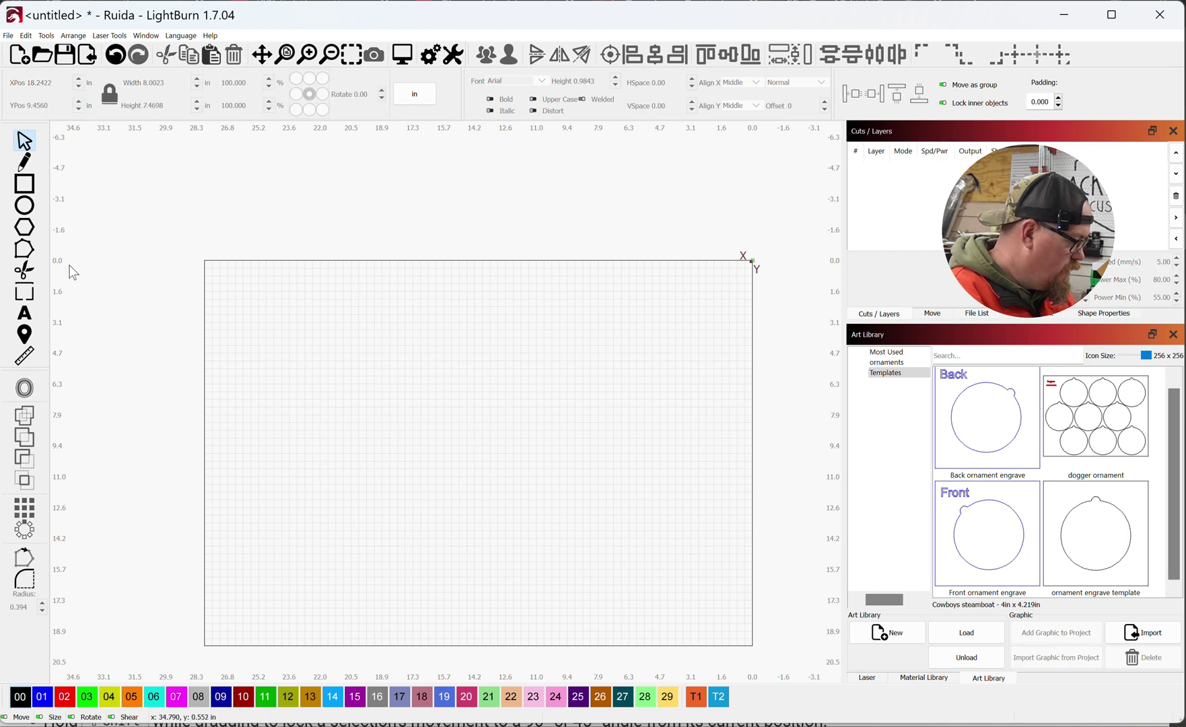
{"action": "left_click", "coordinate": [23, 205]}
{"action": "left_click_drag", "start_coordinate": [330, 403], "coordinate": [429, 306]}
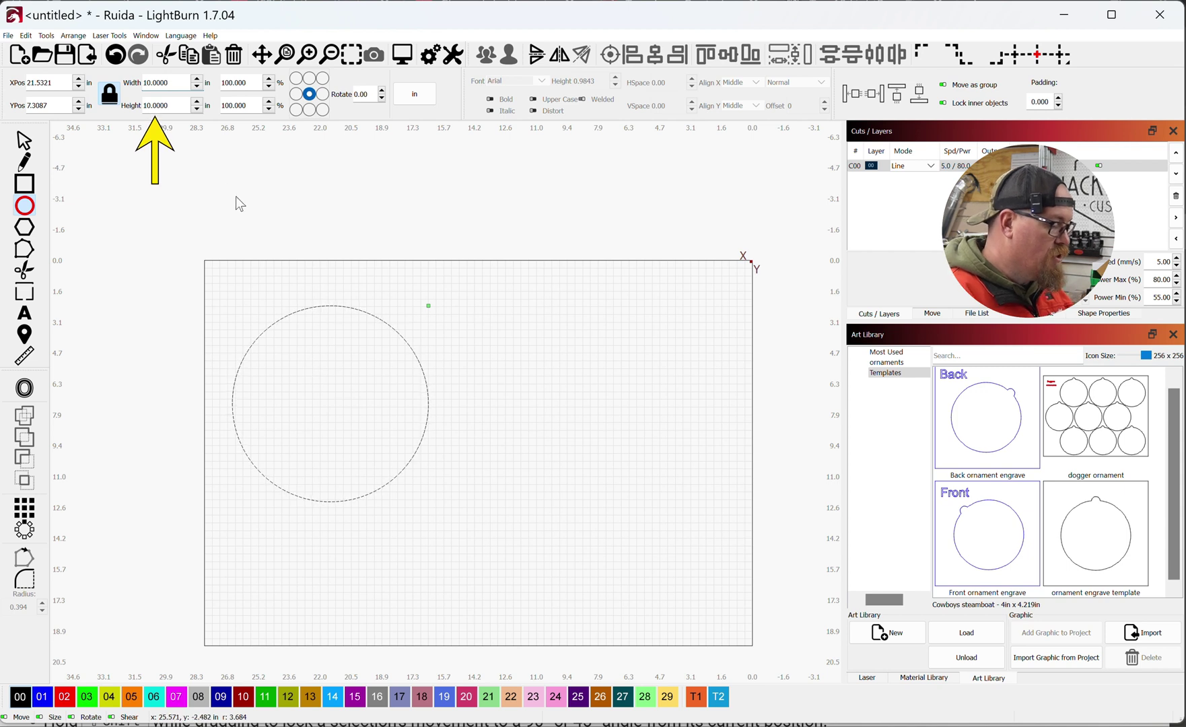
Step: Scale the new circle to 50% width, making it 5 by 5 inches
{"action": "left_click", "coordinate": [239, 82]}
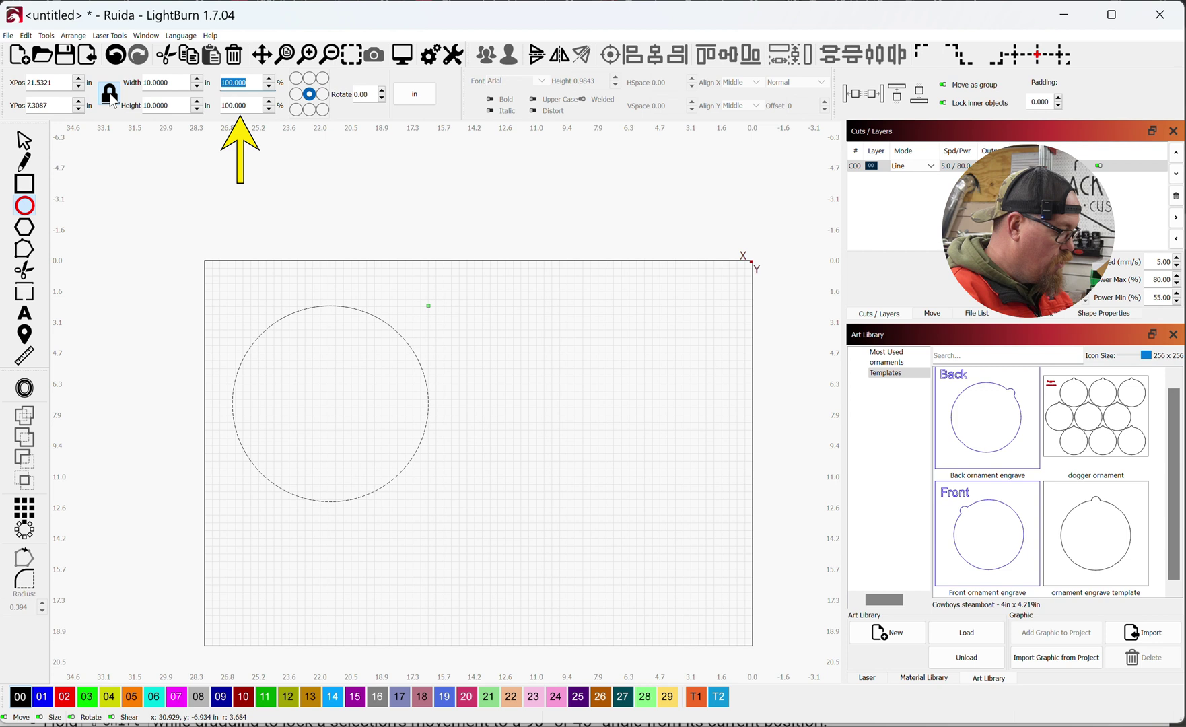
{"action": "type", "text": "50"}
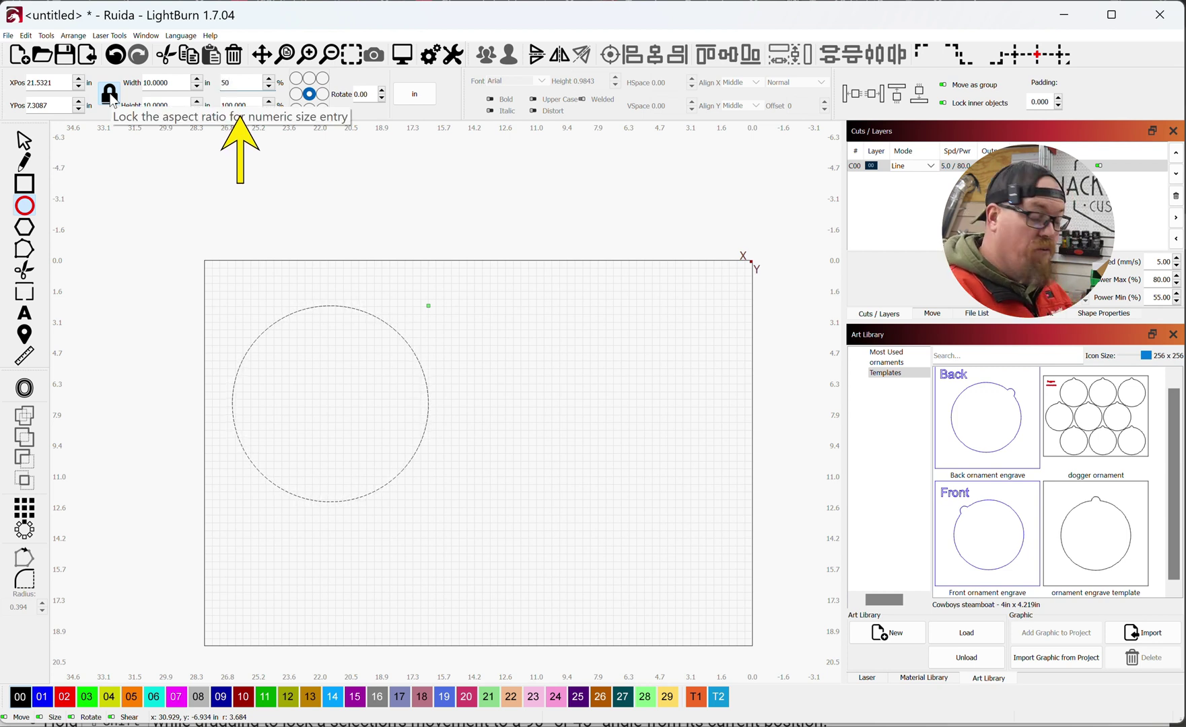
{"action": "key", "text": "Return"}
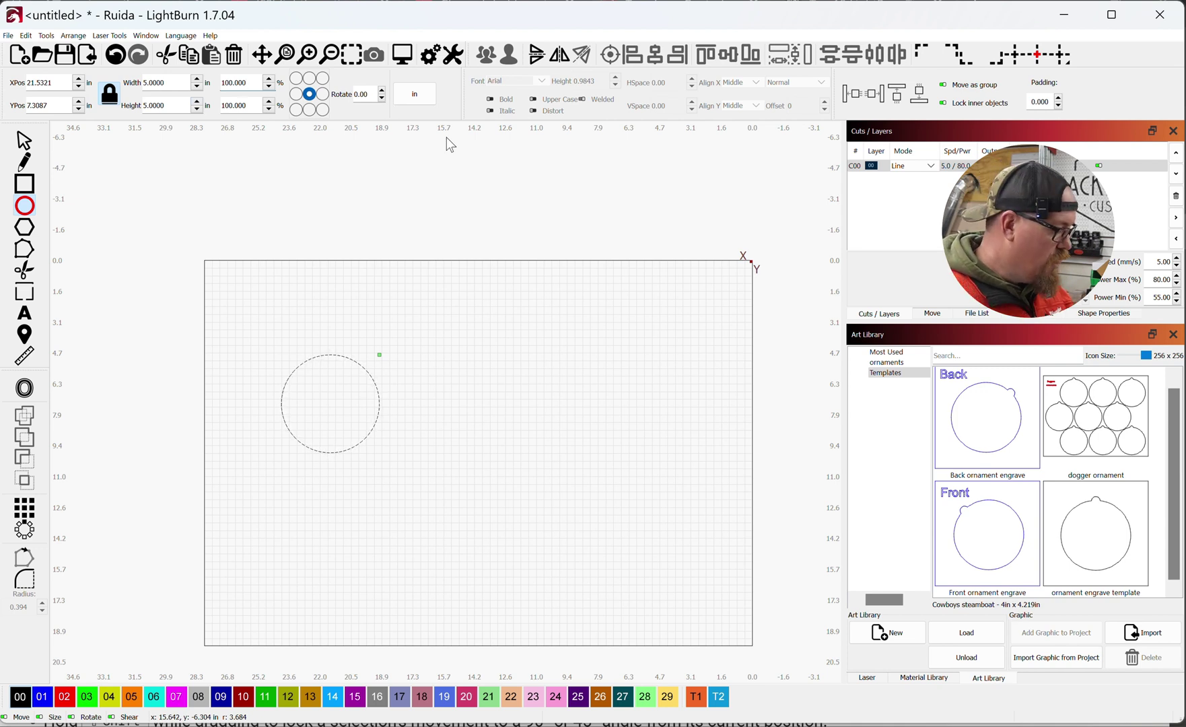
Step: Switch the displayed units to millimetres and then back to inches
{"action": "left_click", "coordinate": [422, 97]}
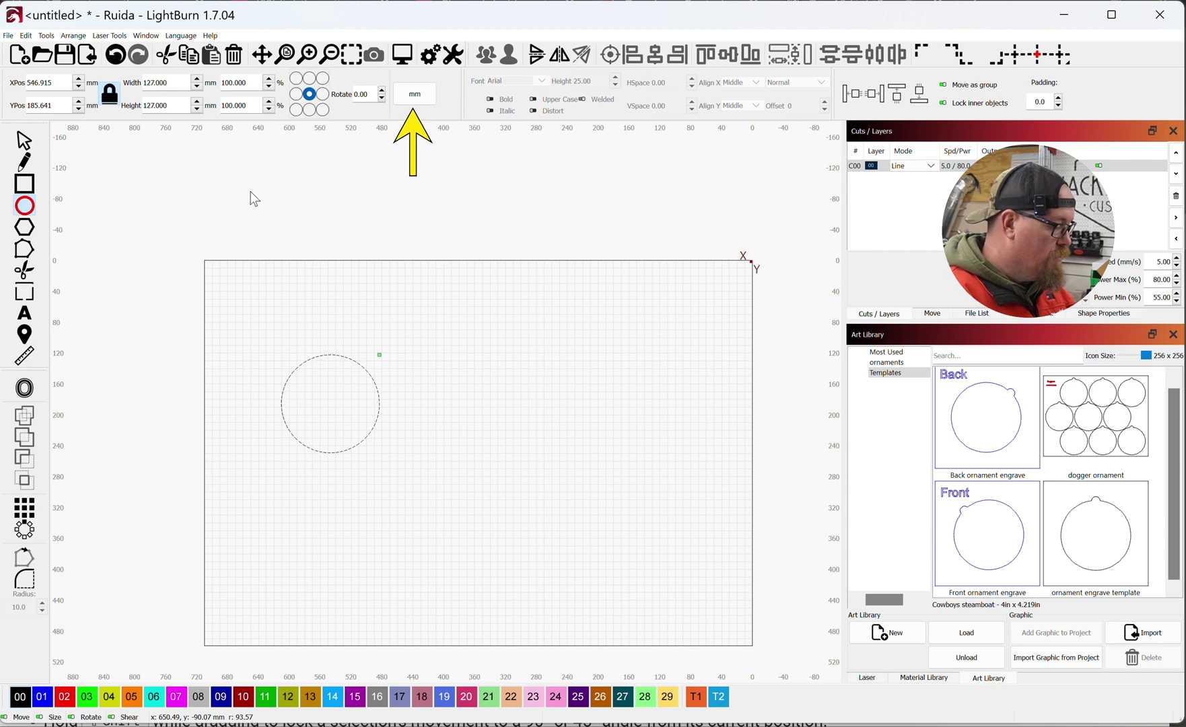
{"action": "left_click", "coordinate": [415, 96]}
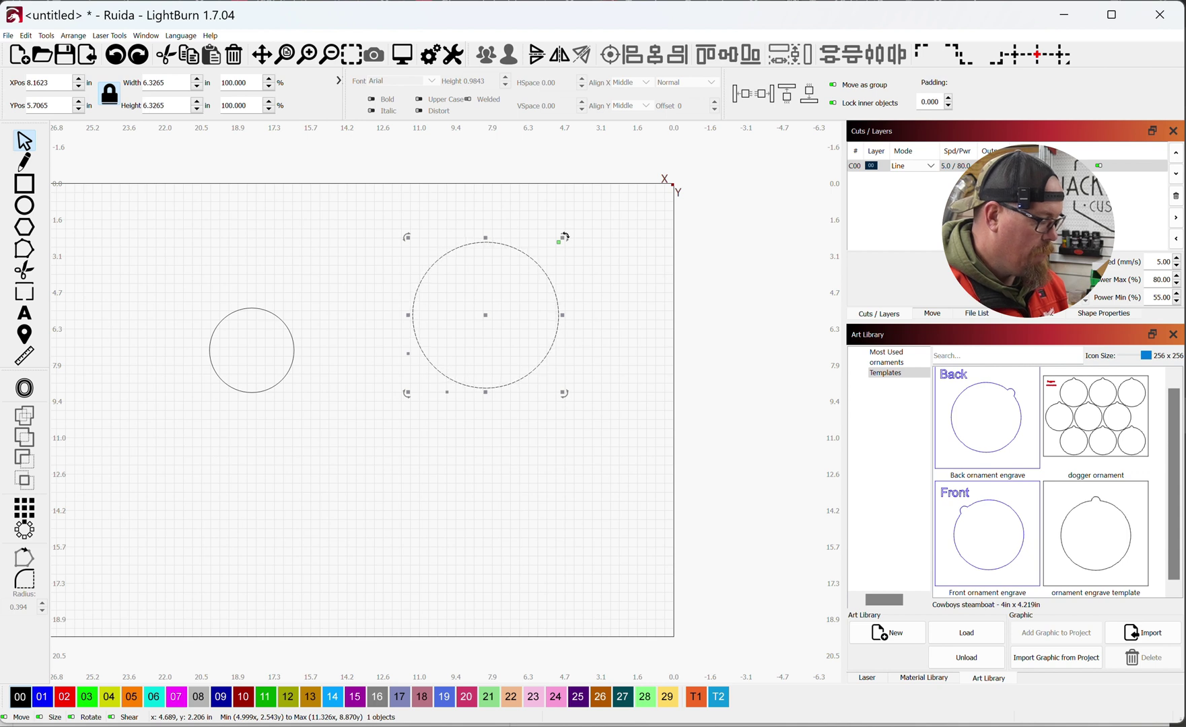
Step: Stretch the circle sideways into a 10.3502 by 6.3265-inch oval and trial-rotate it by its handles
{"action": "scroll", "coordinate": [565, 237], "scroll_direction": "up", "scroll_amount": 8}
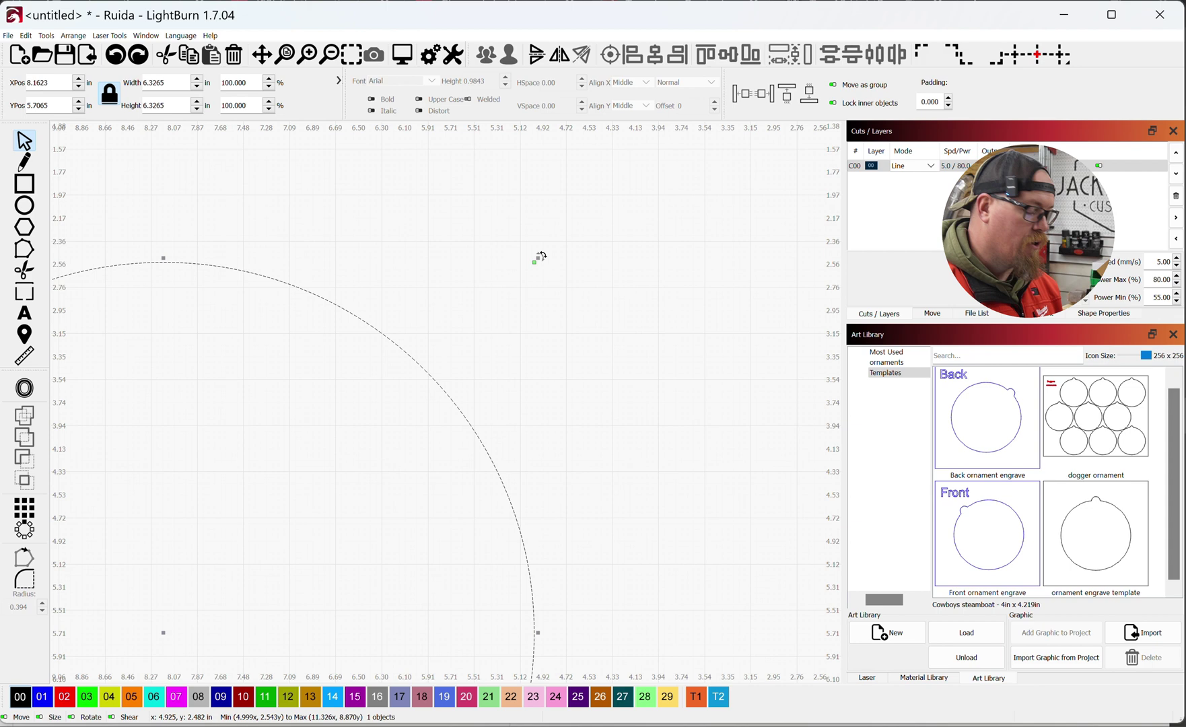
{"action": "scroll", "coordinate": [541, 256], "scroll_direction": "down", "scroll_amount": 5}
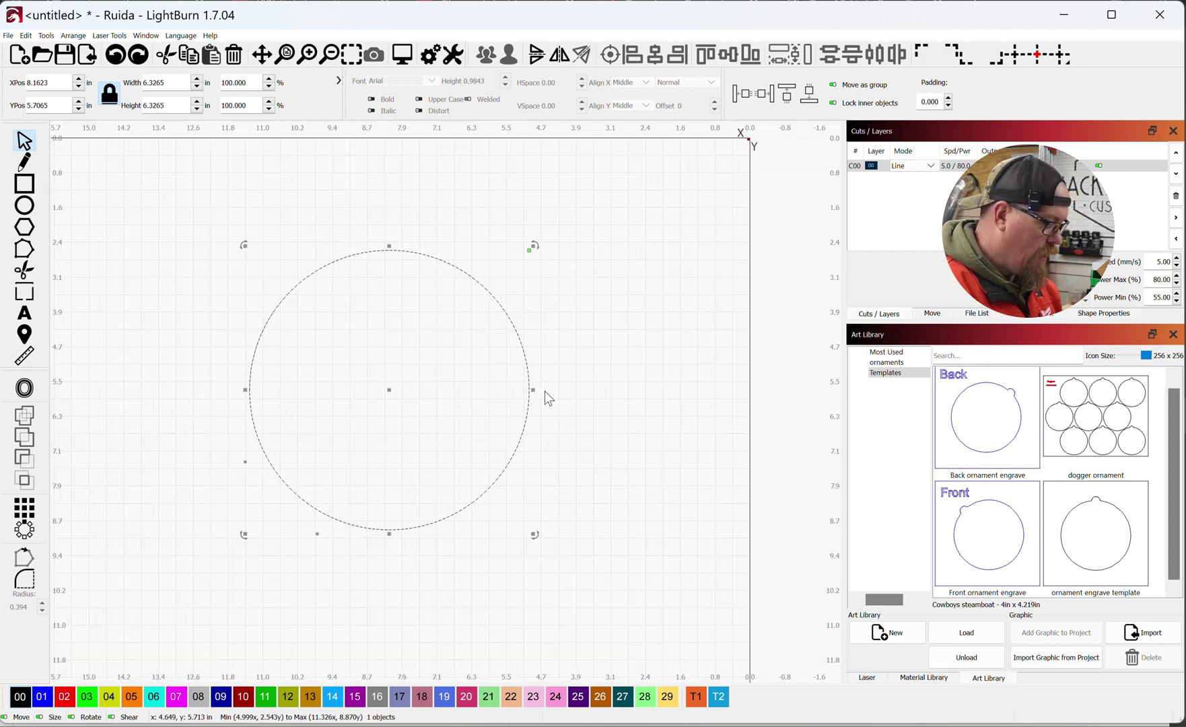
{"action": "left_click_drag", "start_coordinate": [531, 391], "coordinate": [711, 392]}
{"action": "left_click_drag", "start_coordinate": [713, 243], "coordinate": [289, 190]}
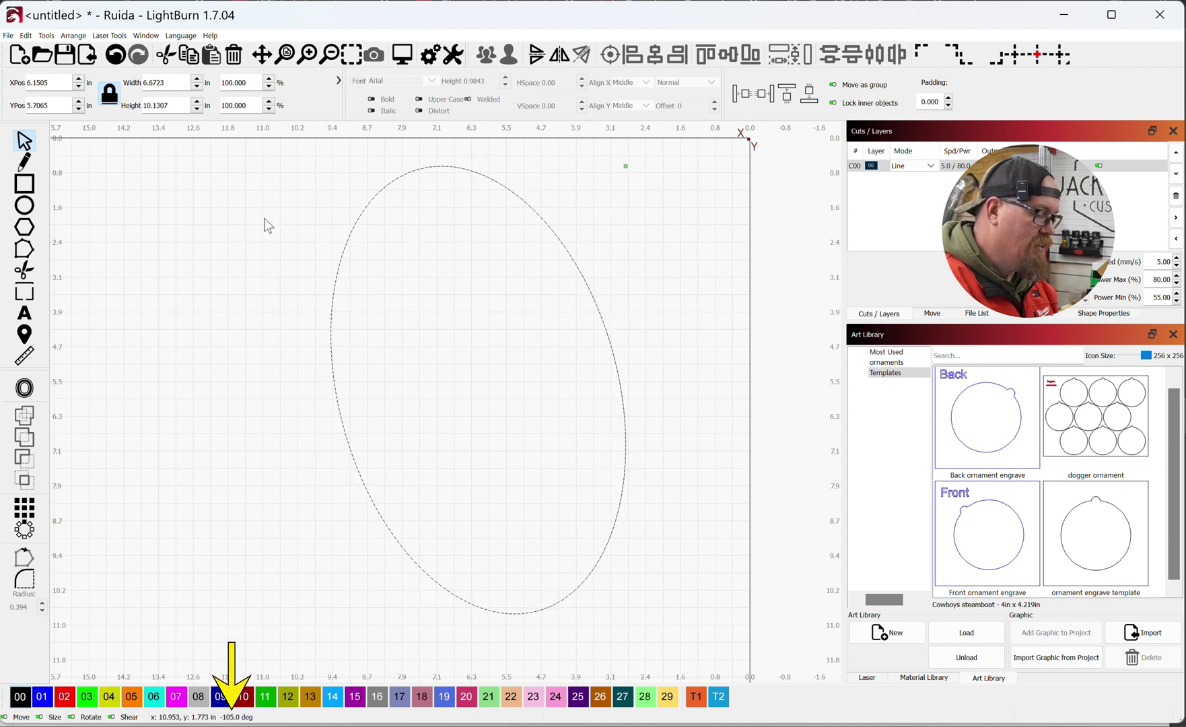
{"action": "left_click_drag", "start_coordinate": [258, 237], "coordinate": [679, 319]}
Step: Undo the trial rotation, then turn the oval in 90° and 45° steps with the rotate shortcuts
{"action": "key", "text": "ctrl+z"}
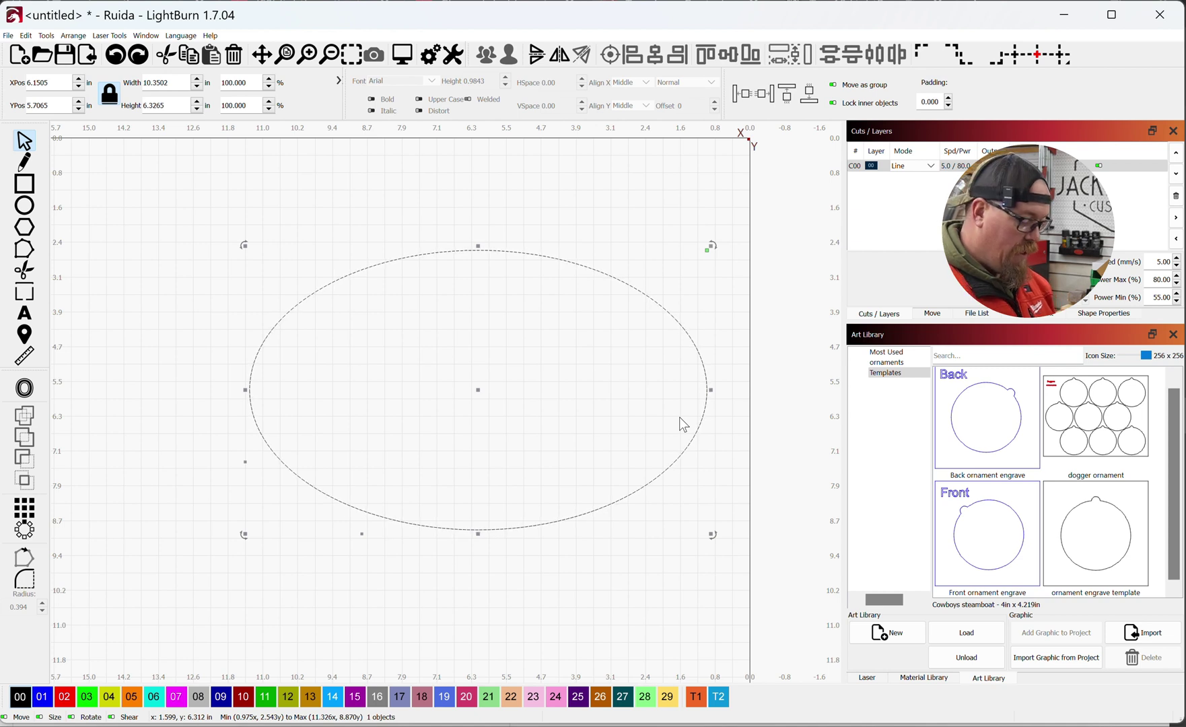
{"action": "key", "text": "ctrl+period"}
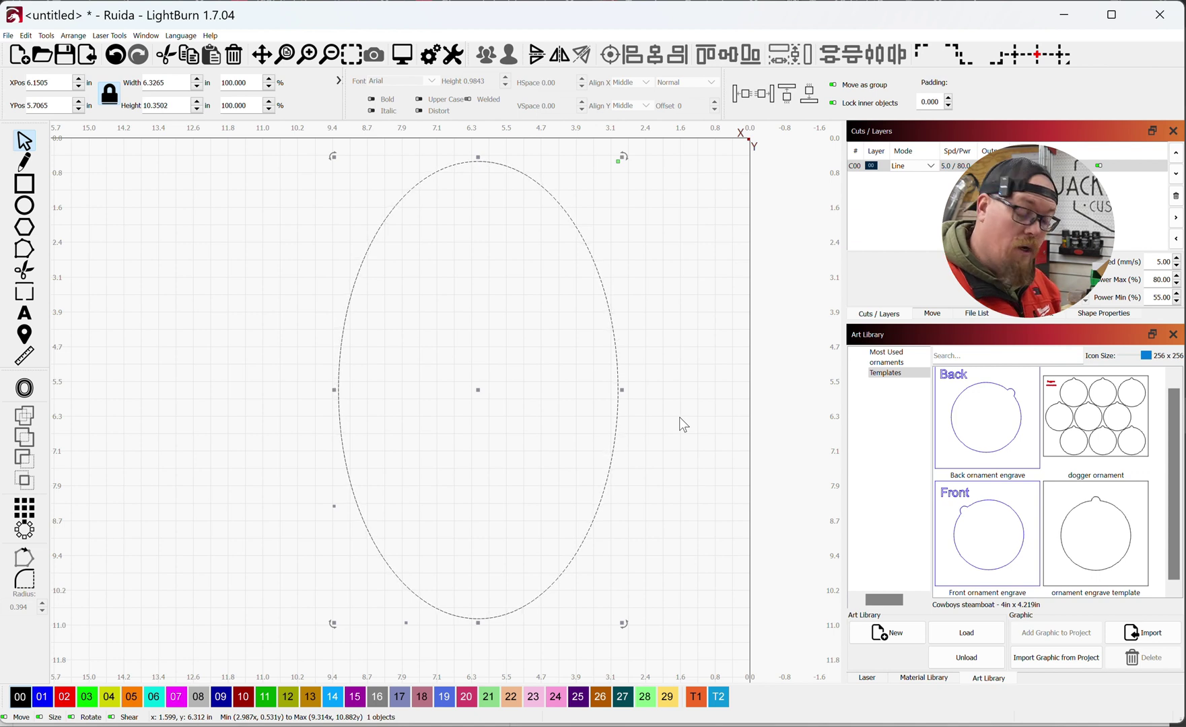
{"action": "key", "text": "ctrl+period"}
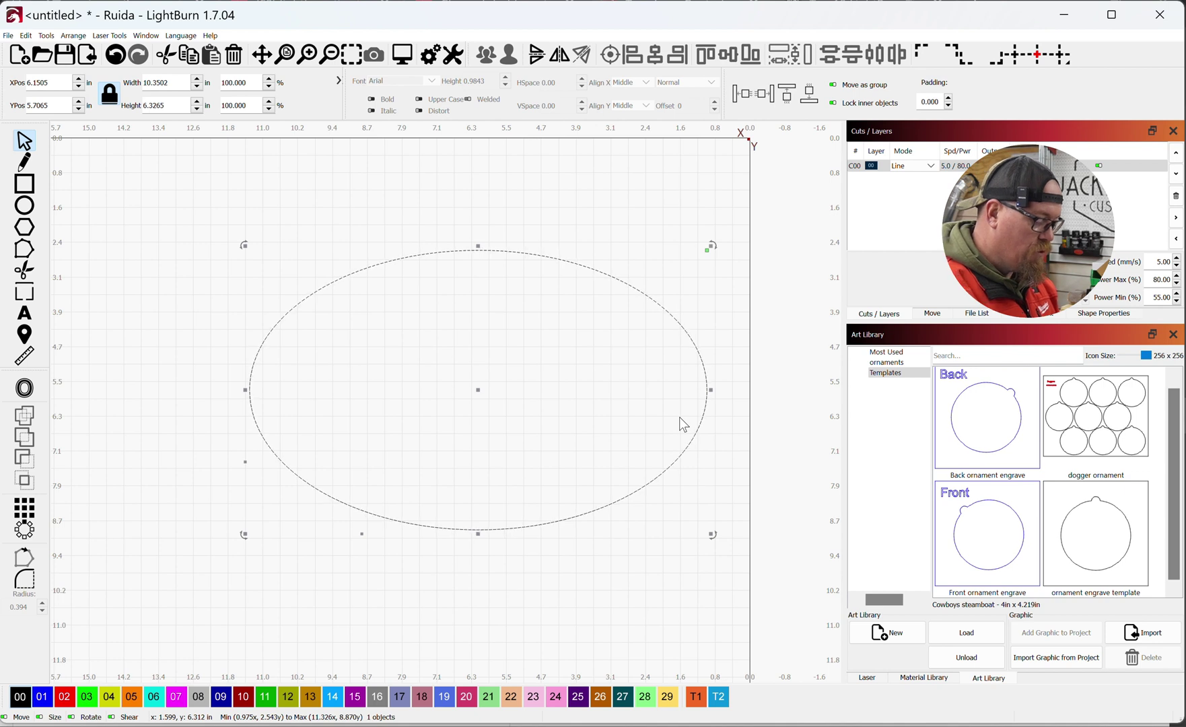
{"action": "key", "text": "shift+period"}
{"action": "key", "text": "shift+period"}
{"action": "key", "text": "shift+period"}
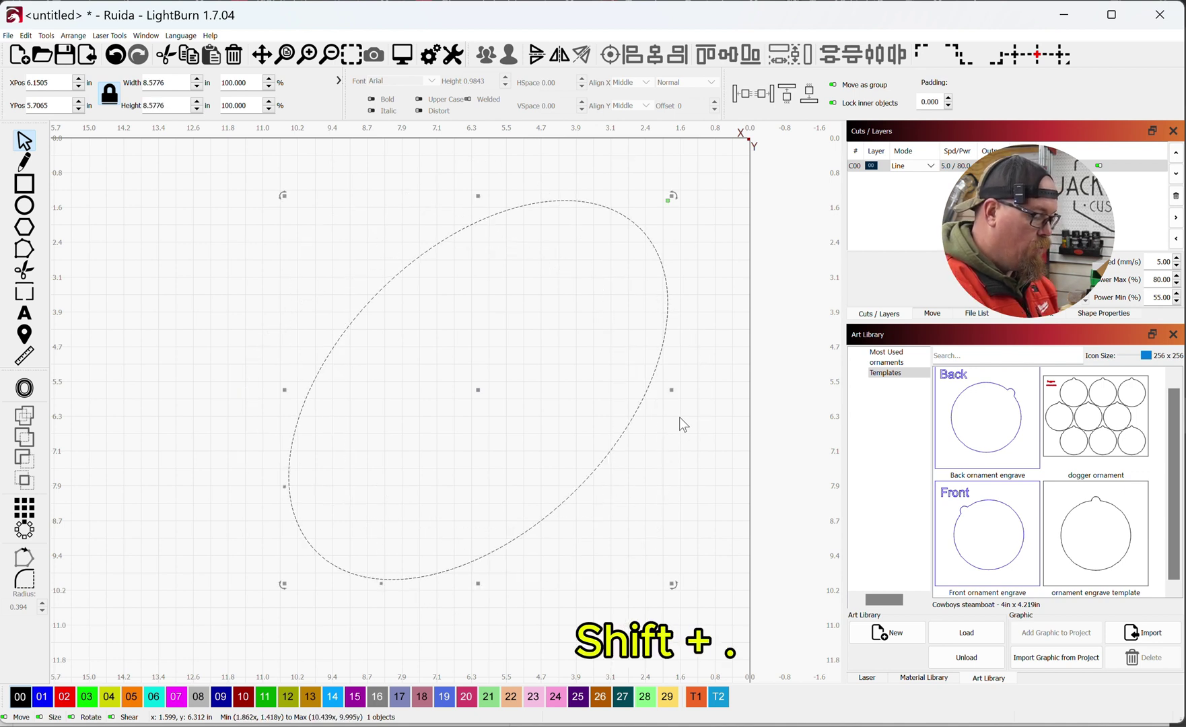
{"action": "key", "text": "shift+period"}
{"action": "key", "text": "shift+period"}
{"action": "key", "text": "shift+period"}
{"action": "key", "text": "shift+period"}
{"action": "key", "text": "shift+period"}
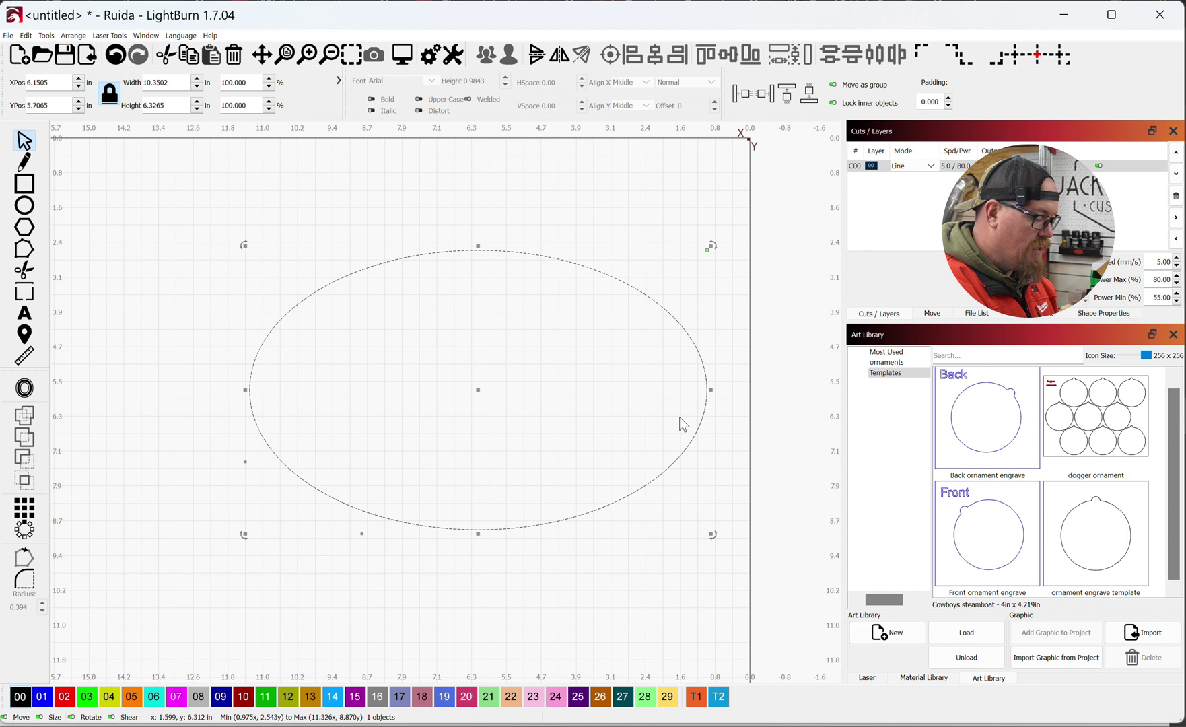
{"action": "key", "text": "shift+comma"}
{"action": "key", "text": "shift+comma"}
{"action": "key", "text": "shift+comma"}
{"action": "key", "text": "shift+comma"}
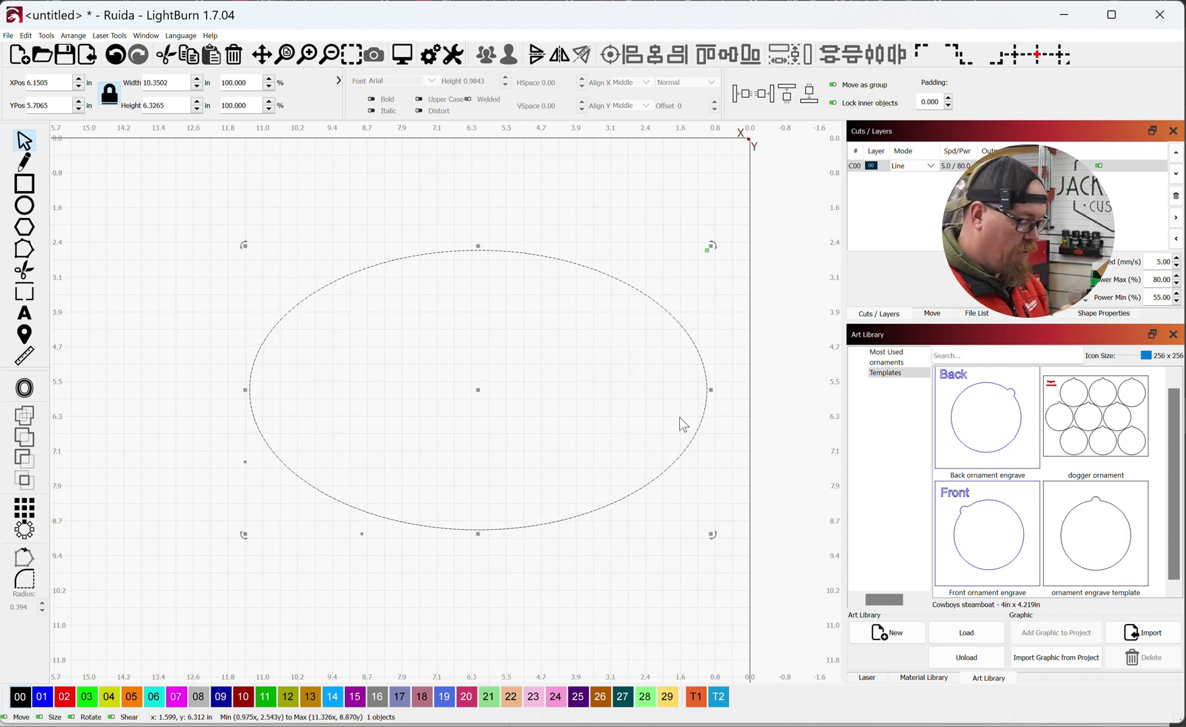
Step: Rotate the oval back and forth with Ctrl shortcuts, ending slightly tilted at 10.2089 by 6.5517 inches
{"action": "key", "text": "ctrl+period"}
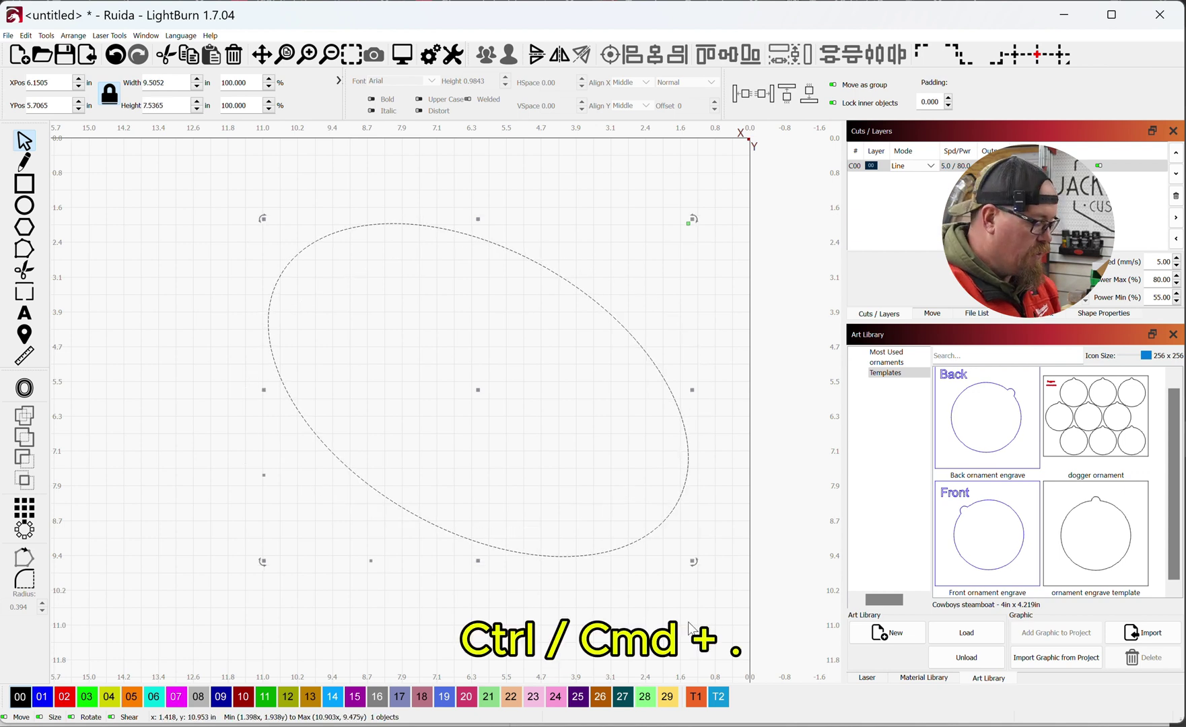
{"action": "key", "text": "ctrl+period"}
{"action": "key", "text": "ctrl+period"}
{"action": "key", "text": "ctrl+period"}
{"action": "key", "text": "ctrl+period"}
{"action": "key", "text": "ctrl+period"}
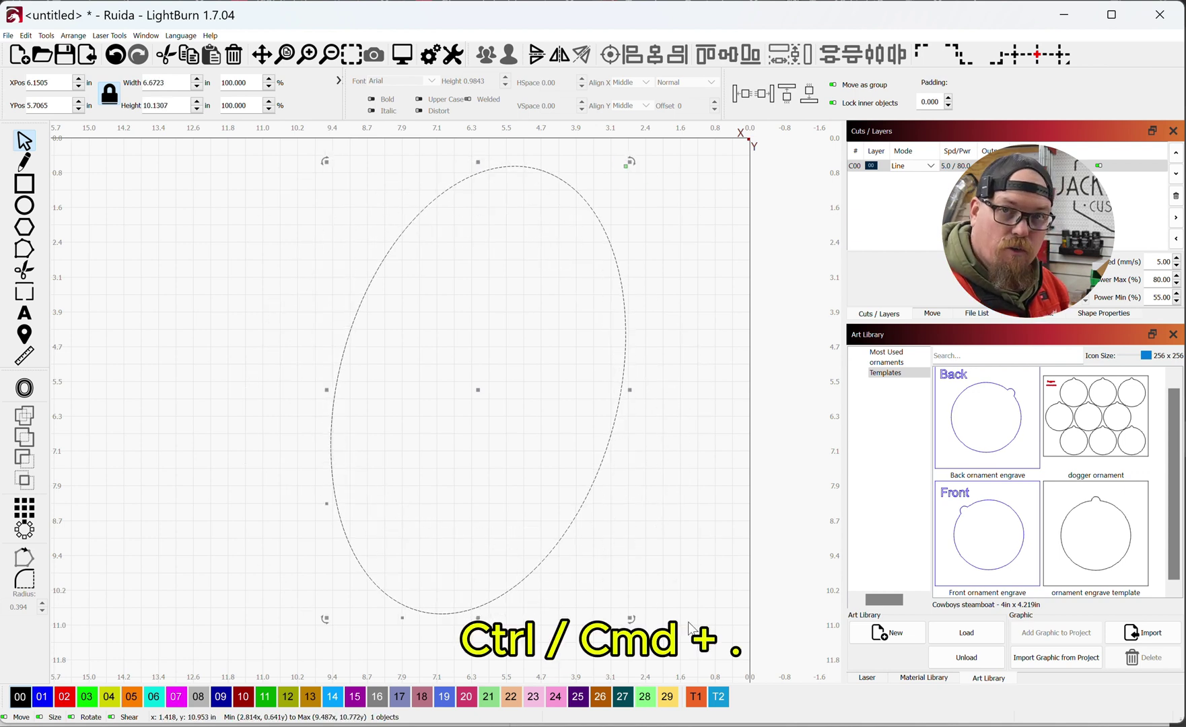
{"action": "key", "text": "ctrl+period"}
{"action": "key", "text": "ctrl+comma"}
{"action": "key", "text": "ctrl+comma"}
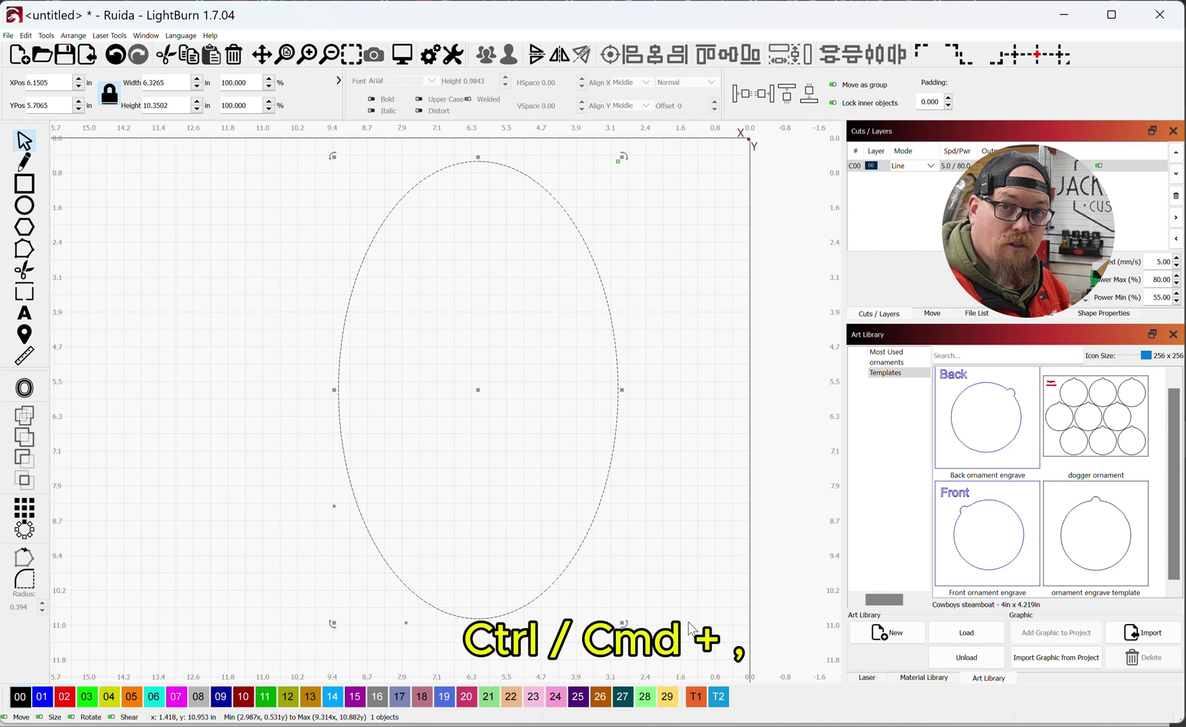
{"action": "key", "text": "ctrl+comma"}
{"action": "key", "text": "ctrl+comma"}
{"action": "key", "text": "ctrl+comma"}
{"action": "key", "text": "ctrl+comma"}
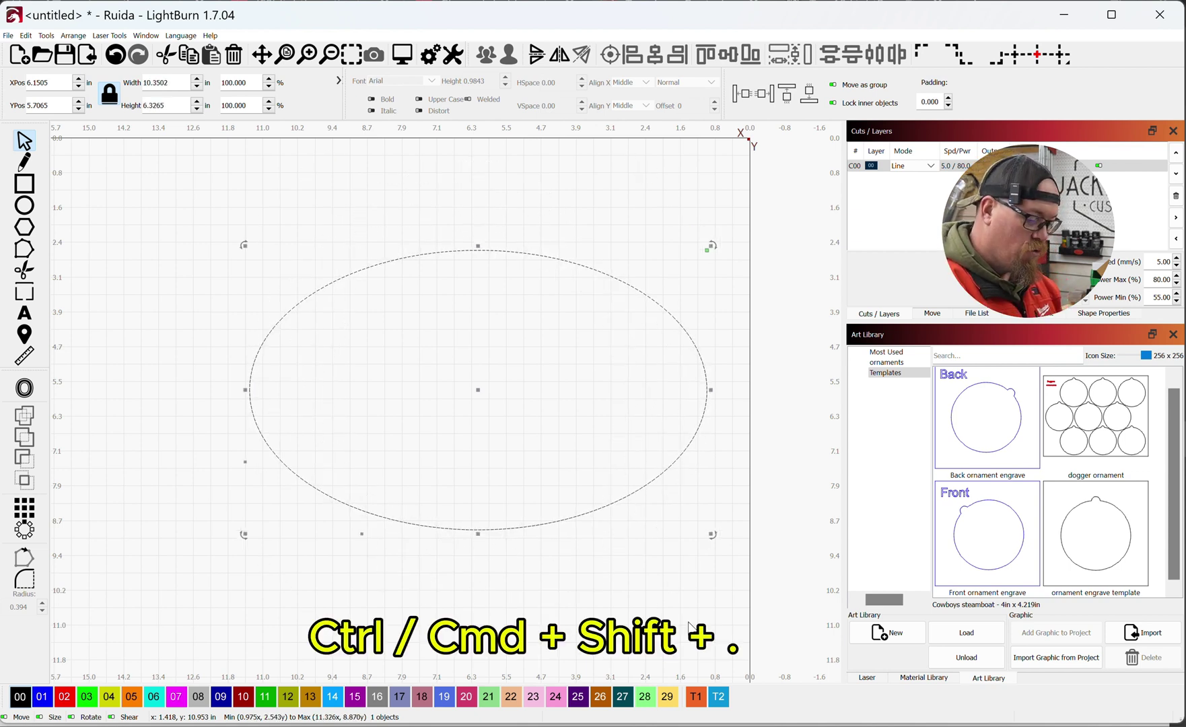
{"action": "key", "text": "ctrl+shift+period"}
{"action": "key", "text": "ctrl+shift+period"}
{"action": "key", "text": "ctrl+shift+period"}
{"action": "key", "text": "ctrl+shift+period"}
{"action": "key", "text": "ctrl+shift+period"}
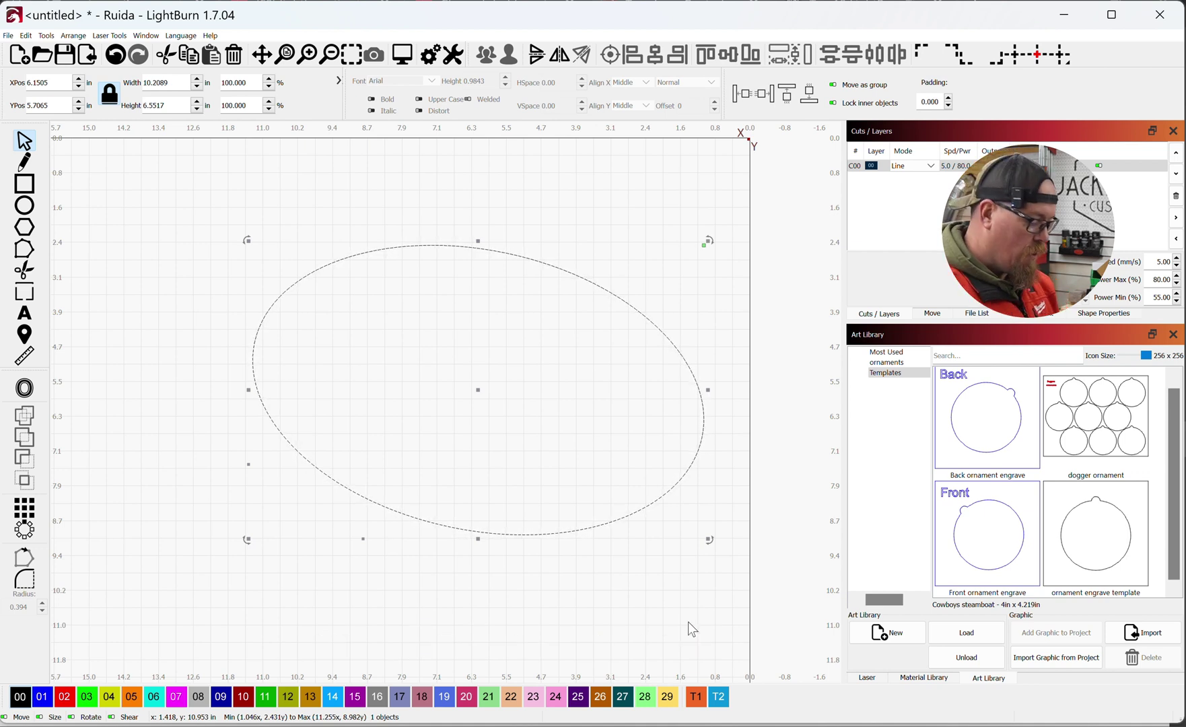
{"action": "scroll", "coordinate": [478, 431], "scroll_direction": "down", "scroll_amount": 3}
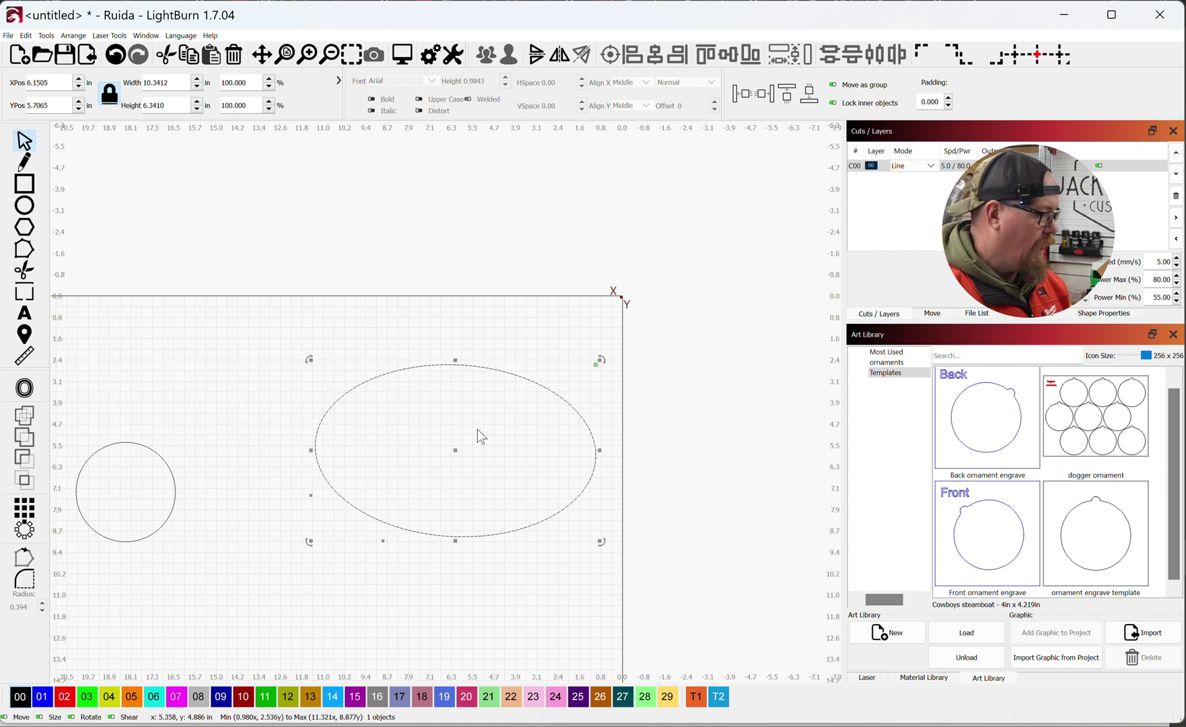
{"action": "left_click", "coordinate": [78, 37]}
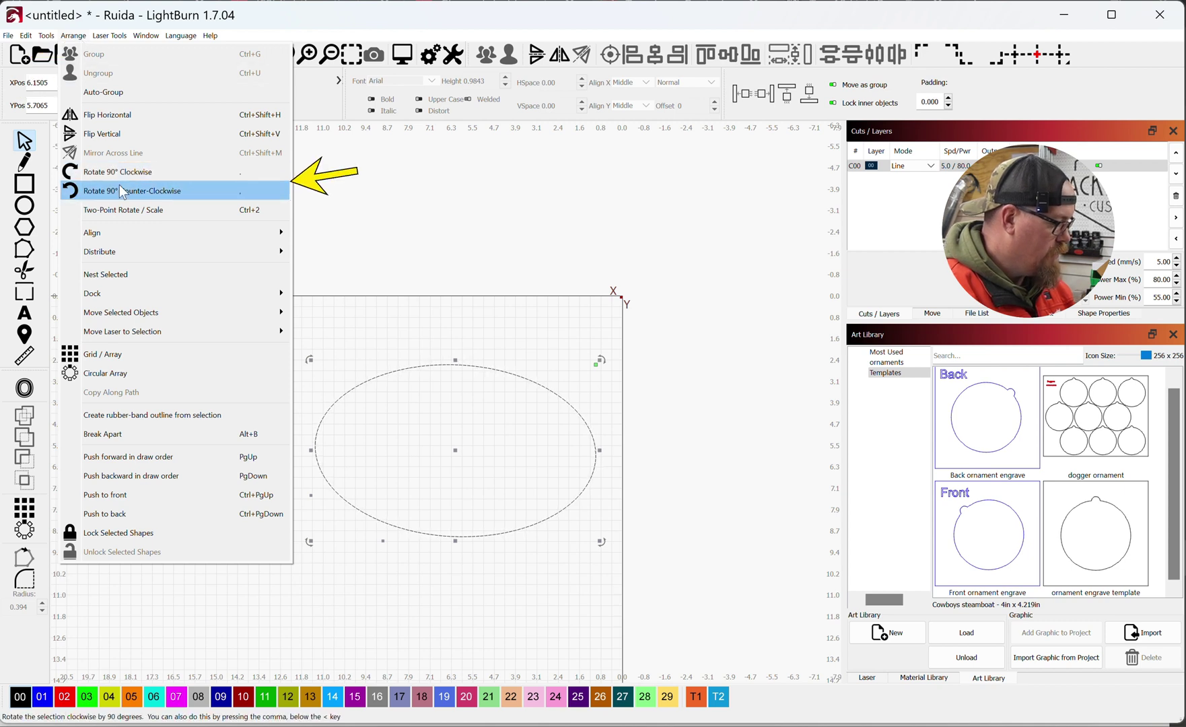
{"action": "left_click", "coordinate": [503, 390]}
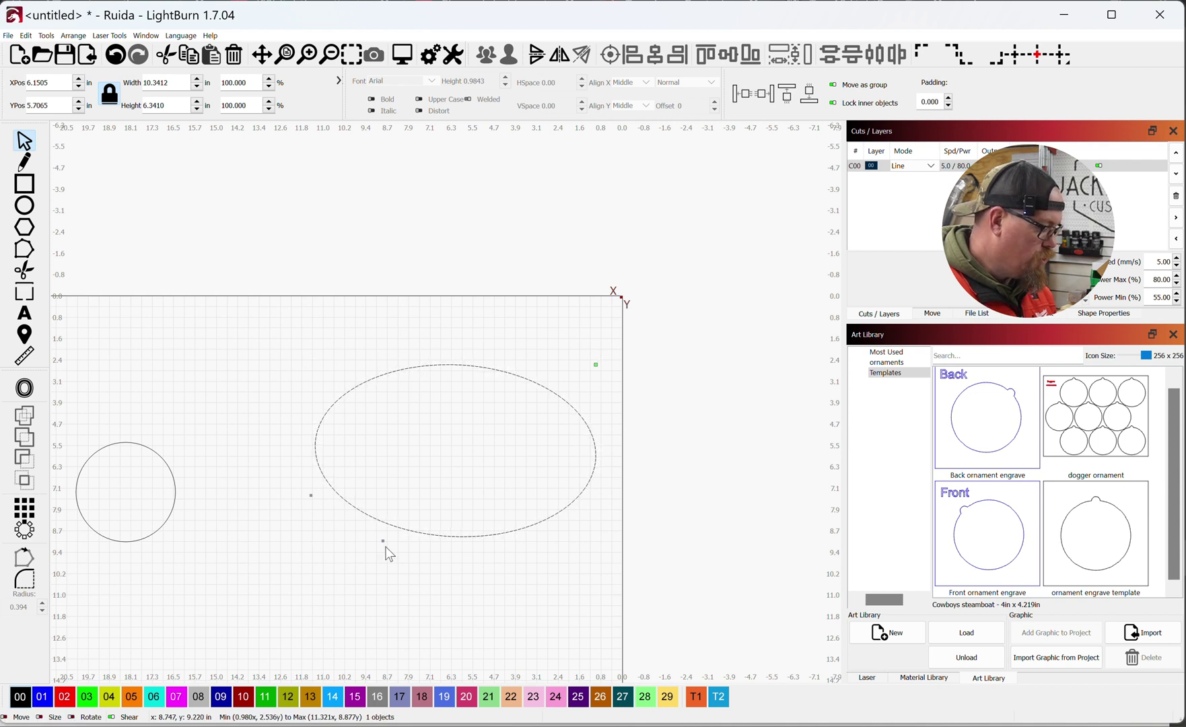
Step: Shear the oval right at the bottom and upward on the left into a steep 12.3447 x 10.9854 in diagonal
{"action": "left_click_drag", "start_coordinate": [384, 542], "coordinate": [458, 533]}
{"action": "left_click_drag", "start_coordinate": [301, 495], "coordinate": [290, 433]}
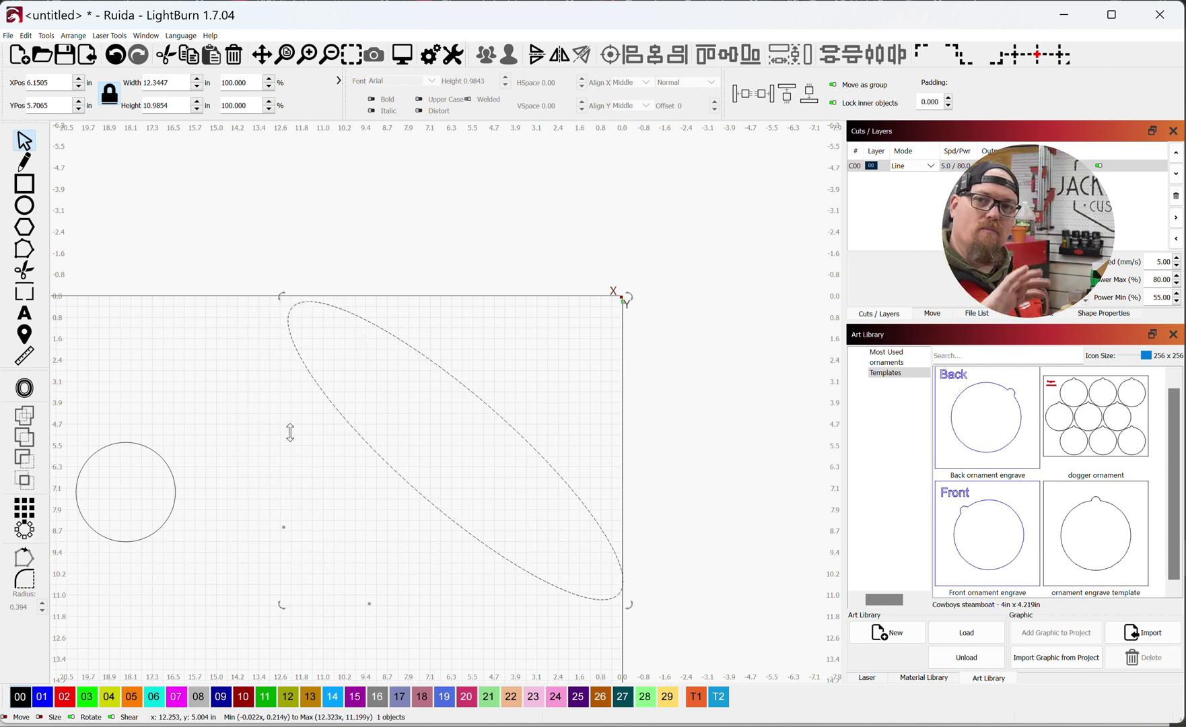